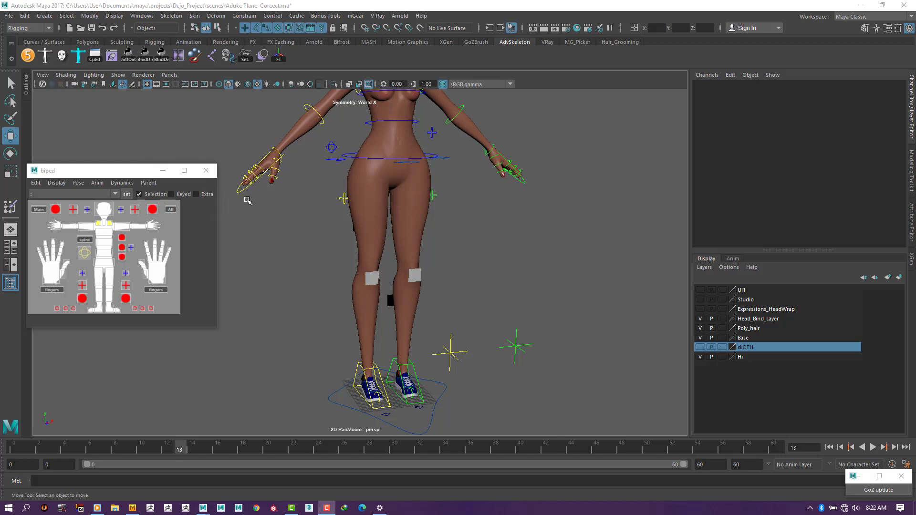
Examine the character's legs and knees from the front and side, selecting the left IK leg control.
{"action": "left_click_drag", "start_coordinate": [448, 286], "coordinate": [288, 279], "text": "alt"}
{"action": "left_click_drag", "start_coordinate": [483, 258], "coordinate": [487, 268], "text": "alt"}
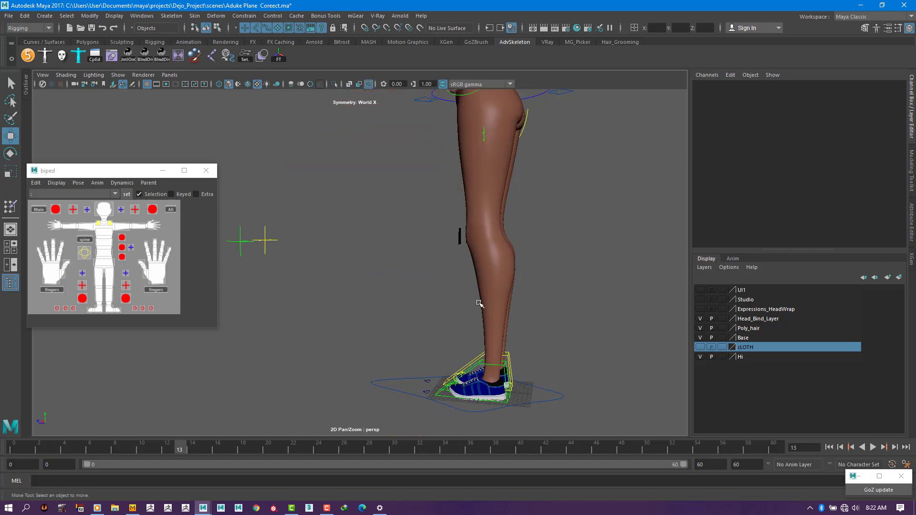
{"action": "left_click_drag", "start_coordinate": [474, 302], "coordinate": [489, 293], "text": "alt"}
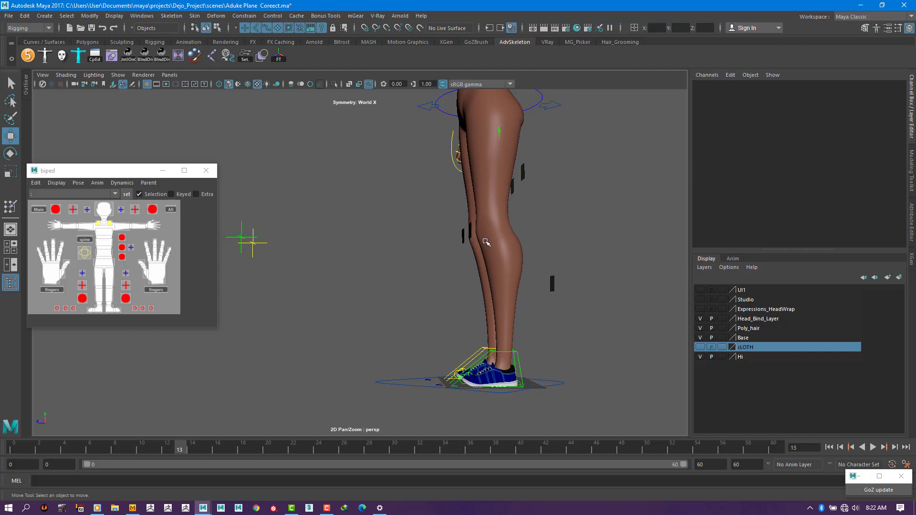
{"action": "left_click", "coordinate": [500, 351]}
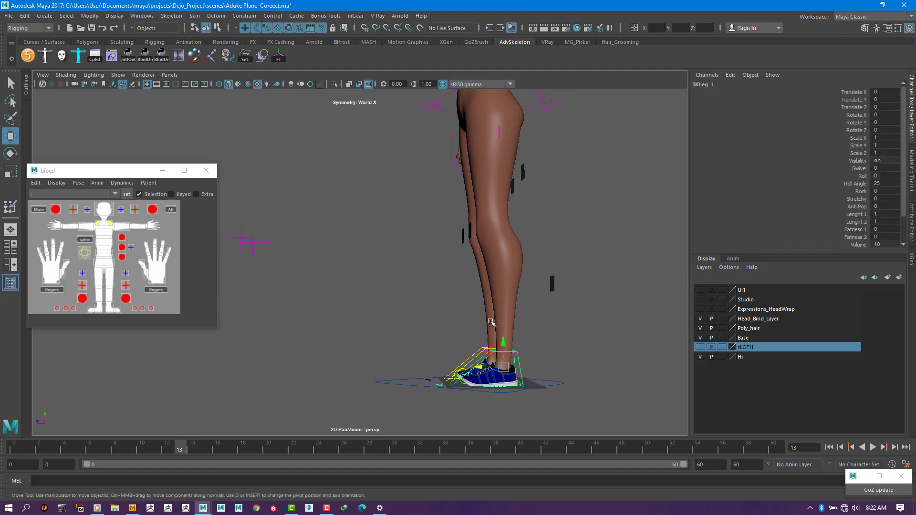
{"action": "left_click_drag", "start_coordinate": [493, 253], "coordinate": [483, 278], "text": "alt"}
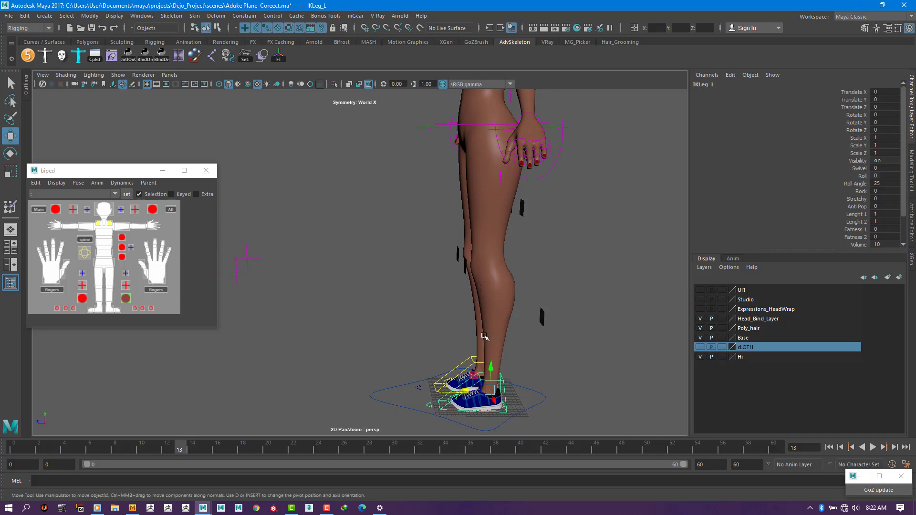
{"action": "left_click_drag", "start_coordinate": [485, 337], "coordinate": [492, 326], "text": "alt"}
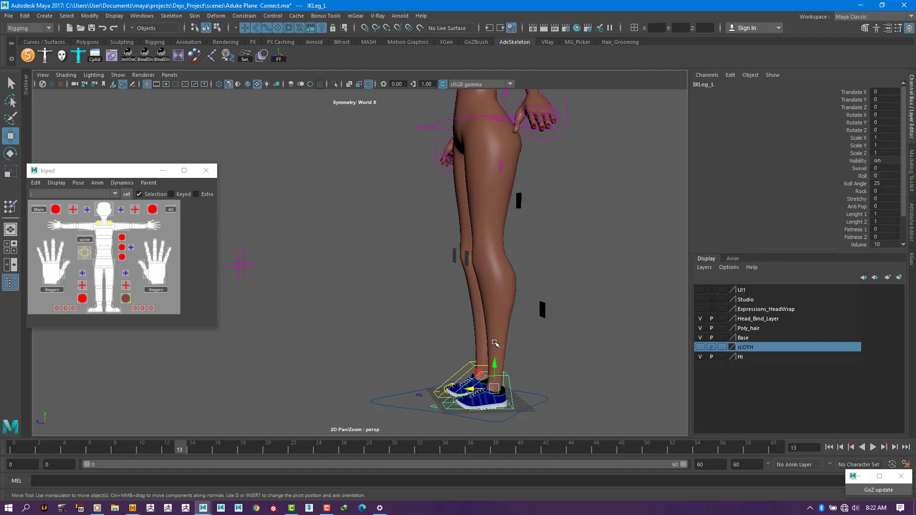
{"action": "left_click_drag", "start_coordinate": [483, 332], "coordinate": [491, 266], "text": "alt"}
{"action": "scroll", "coordinate": [525, 315], "scroll_direction": "up", "scroll_amount": 2}
{"action": "scroll", "coordinate": [453, 271], "scroll_direction": "up", "scroll_amount": 2}
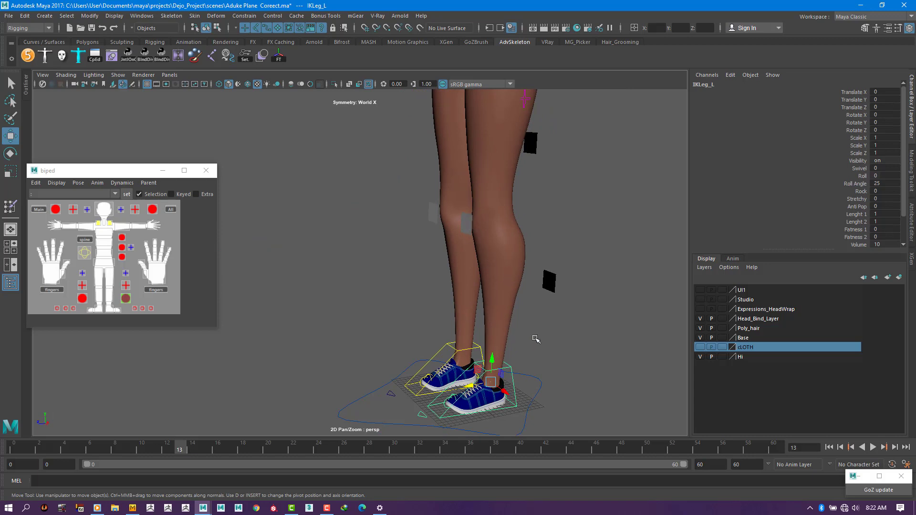
{"action": "left_click_drag", "start_coordinate": [536, 339], "coordinate": [518, 313], "text": "alt"}
{"action": "middle_click_drag", "start_coordinate": [500, 285], "coordinate": [496, 285], "text": "alt"}
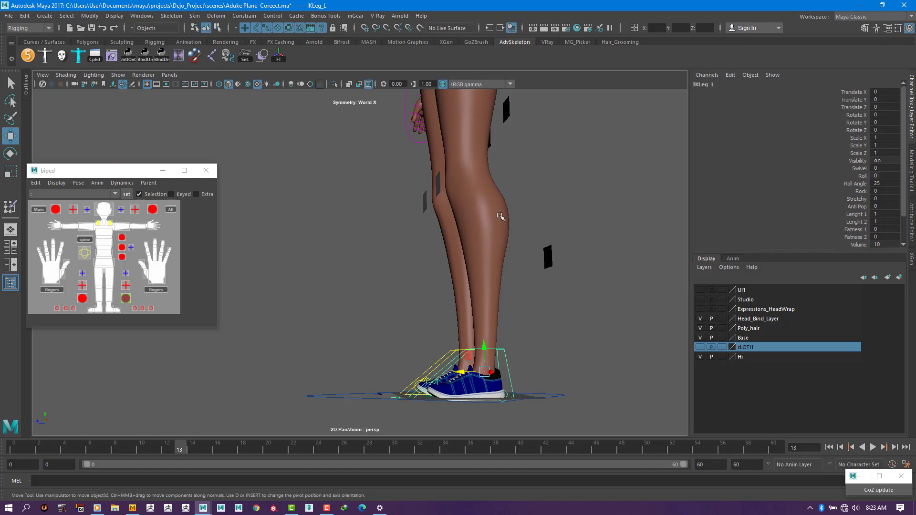
{"action": "scroll", "coordinate": [489, 261], "scroll_direction": "up", "scroll_amount": 3}
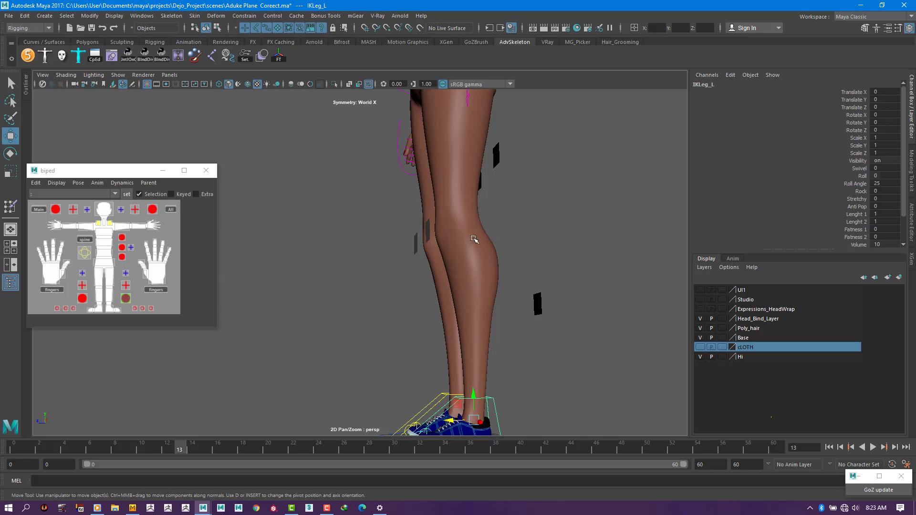
{"action": "left_click_drag", "start_coordinate": [472, 251], "coordinate": [433, 225], "text": "alt"}
{"action": "middle_click_drag", "start_coordinate": [497, 325], "coordinate": [456, 359], "text": "alt"}
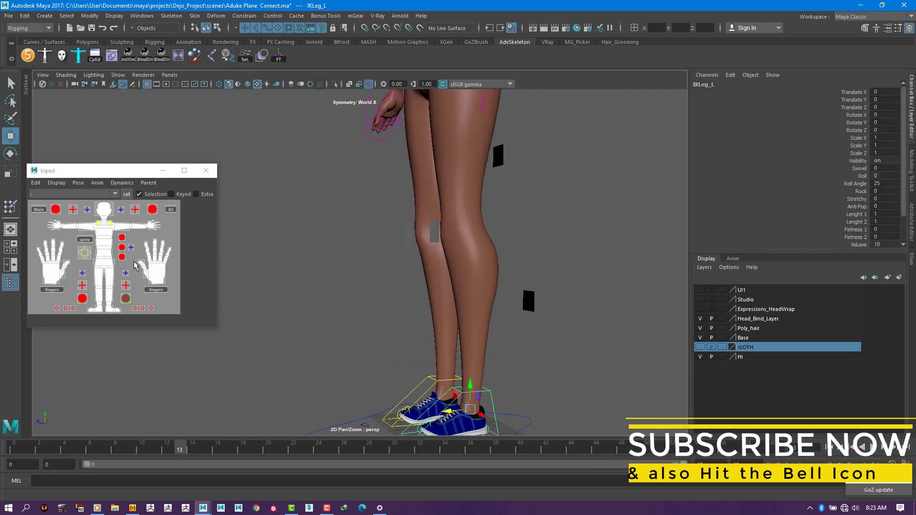
Switch both legs from IK to FK by lowering the FKIKBlend attribute on FKIKLeg_L and FKIKLeg_R.
{"action": "left_click", "coordinate": [126, 275]}
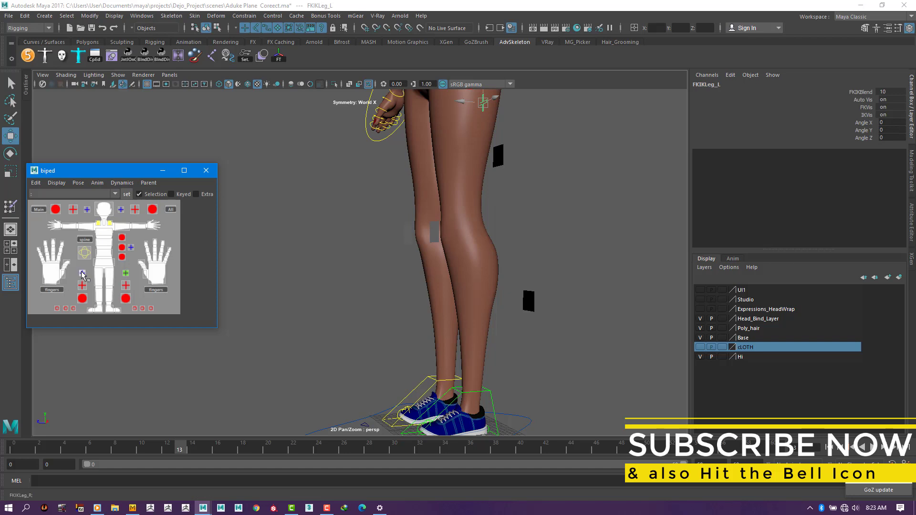
{"action": "left_click", "coordinate": [862, 91]}
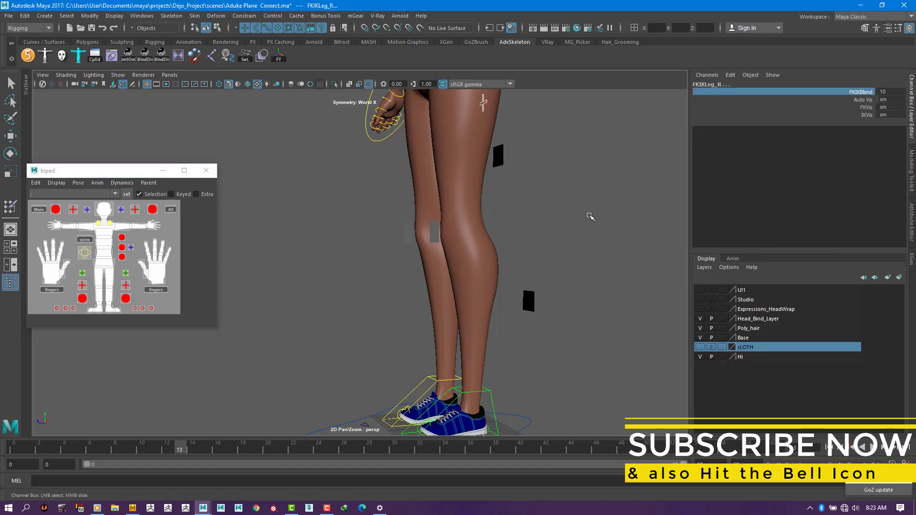
{"action": "middle_click_drag", "start_coordinate": [405, 211], "coordinate": [229, 219]}
{"action": "left_click", "coordinate": [517, 249]}
{"action": "key", "text": "w"}
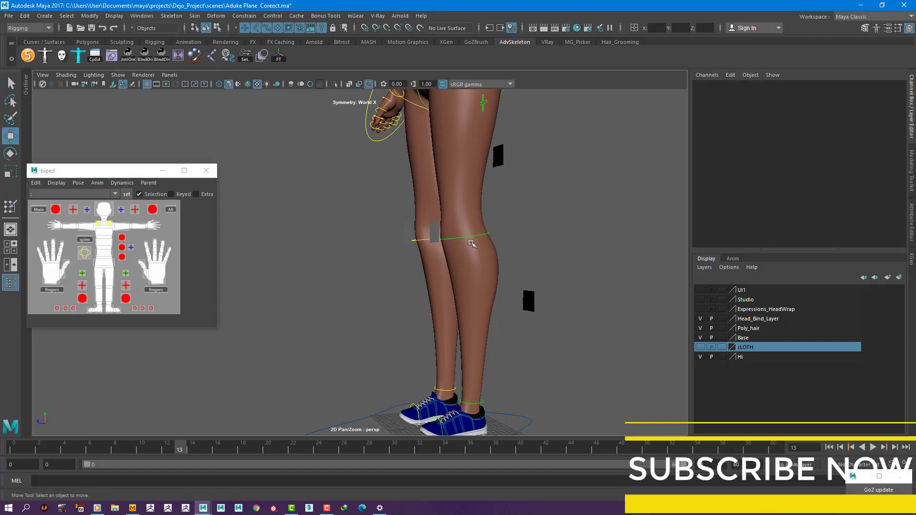
Select the left FK knee control and hide the NURBS curves in the viewport.
{"action": "left_click", "coordinate": [109, 295]}
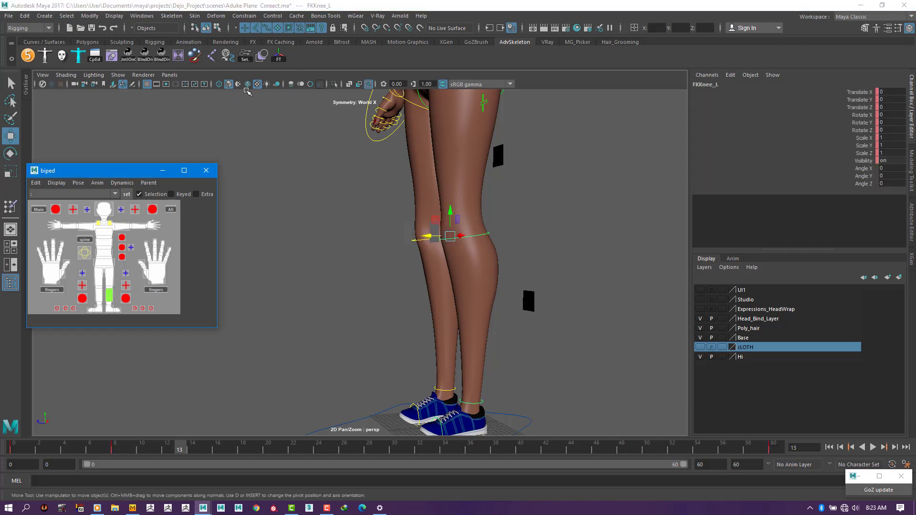
{"action": "left_click", "coordinate": [118, 75]}
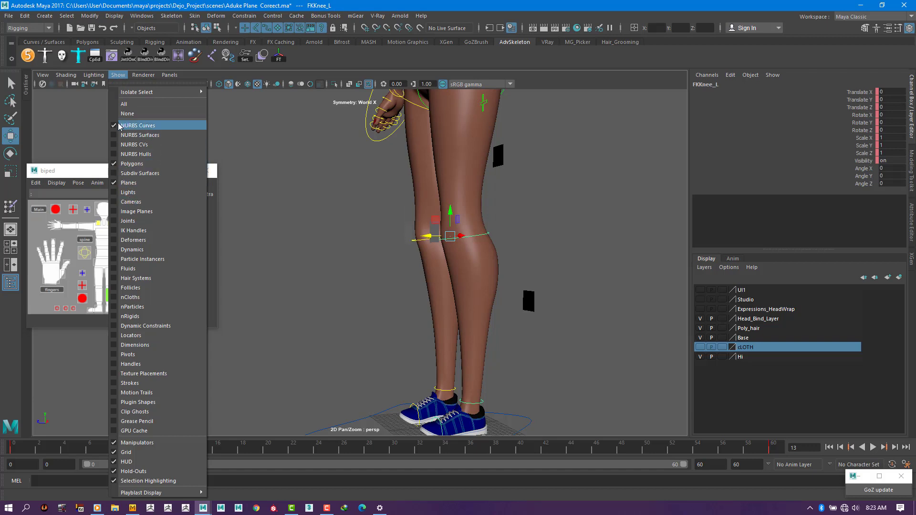
{"action": "left_click", "coordinate": [119, 126]}
{"action": "left_click_drag", "start_coordinate": [483, 217], "coordinate": [437, 218], "text": "alt"}
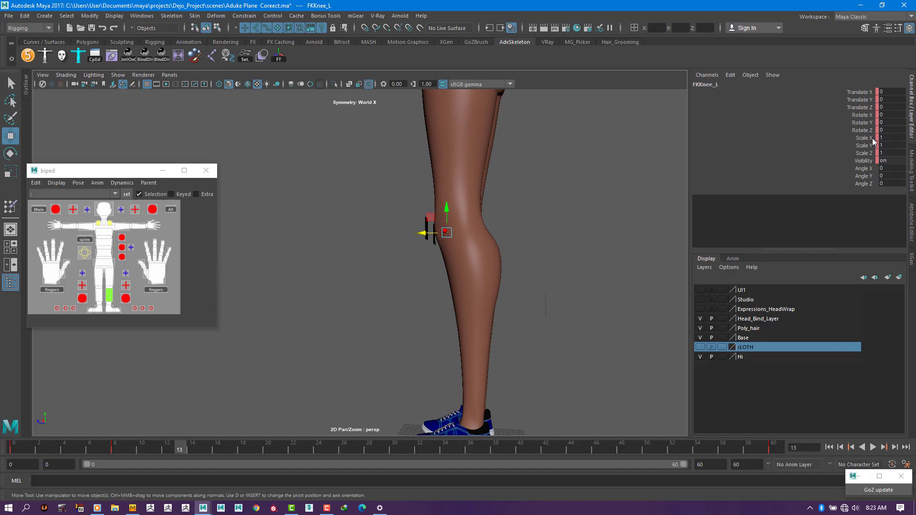
Bend the left knee backward to about -111 on Rotate Z and check the fold from the side.
{"action": "left_click", "coordinate": [860, 130]}
{"action": "middle_click_drag", "start_coordinate": [695, 215], "coordinate": [821, 144]}
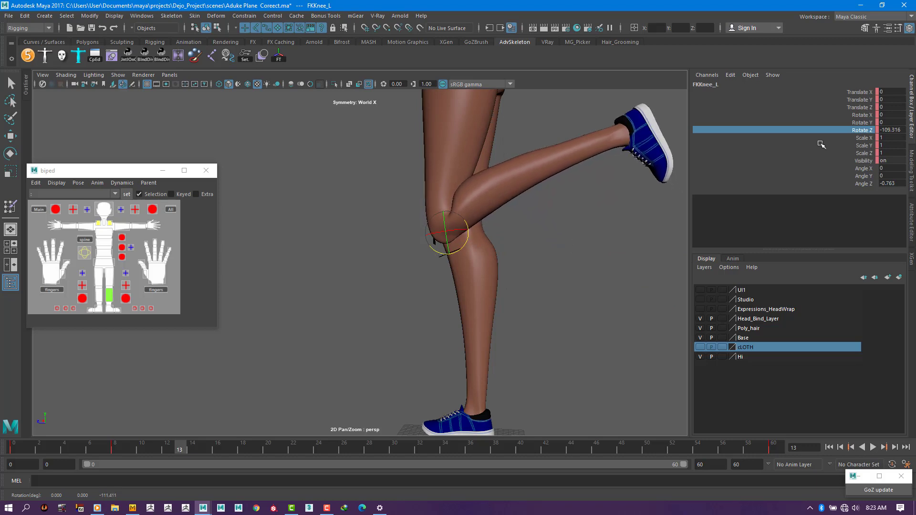
{"action": "left_click_drag", "start_coordinate": [509, 285], "coordinate": [462, 334], "text": "alt"}
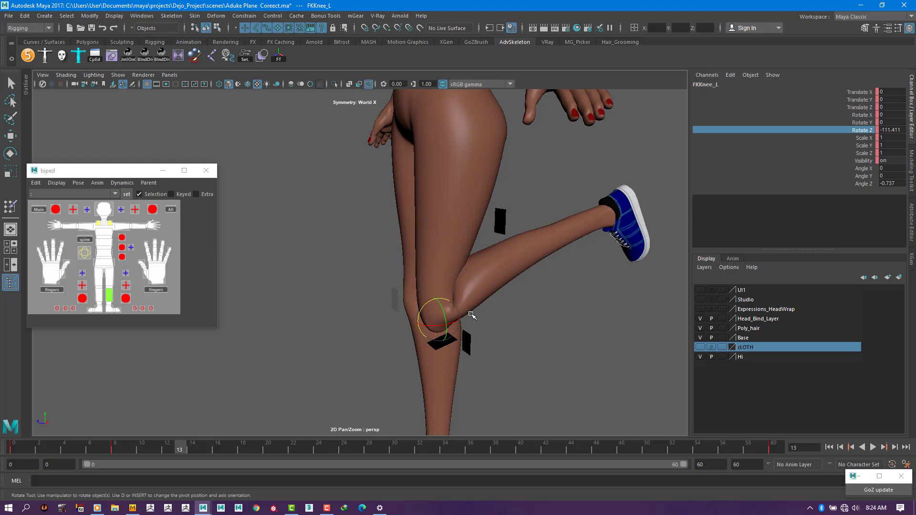
{"action": "left_click_drag", "start_coordinate": [455, 350], "coordinate": [446, 329], "text": "alt"}
{"action": "key", "text": "w"}
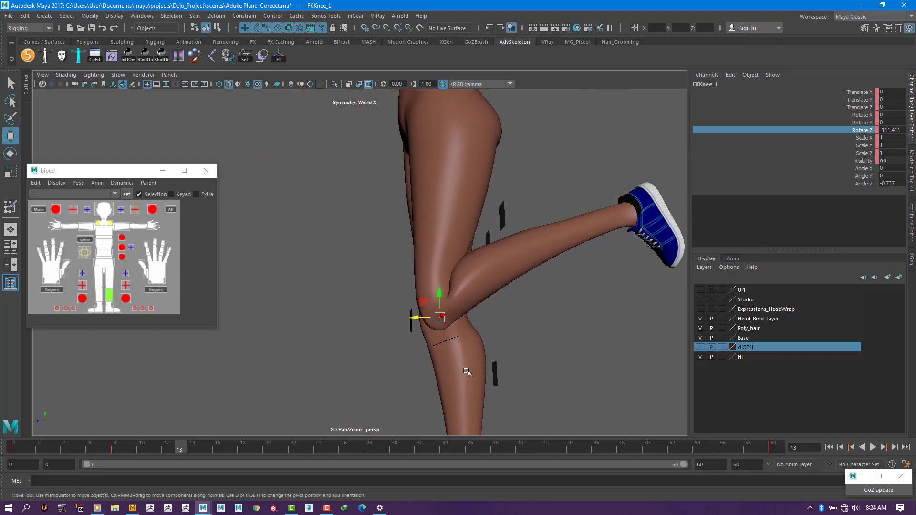
Select the L_Front_Kneel plane at the bent knee and examine its placement from the front and side.
{"action": "left_click_drag", "start_coordinate": [466, 371], "coordinate": [412, 348], "text": "alt"}
{"action": "left_click", "coordinate": [439, 335]}
{"action": "left_click_drag", "start_coordinate": [561, 361], "coordinate": [593, 361], "text": "alt"}
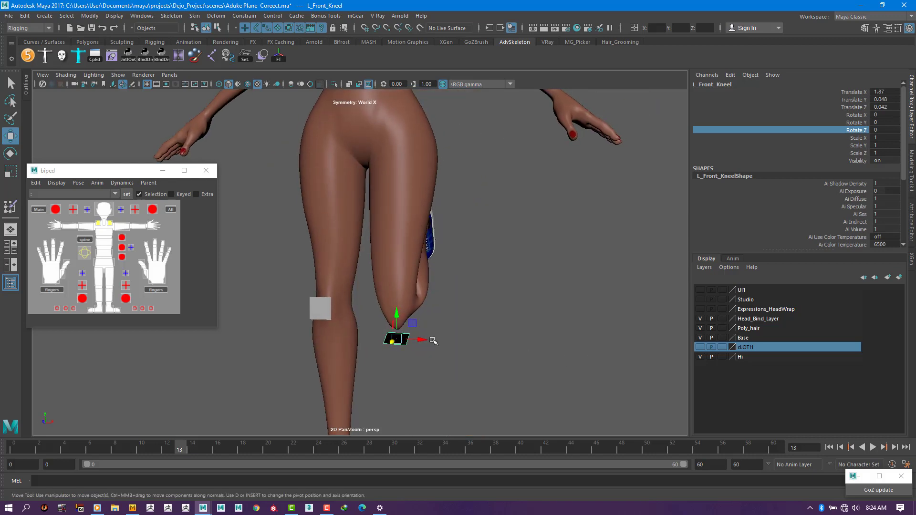
{"action": "left_click_drag", "start_coordinate": [449, 336], "coordinate": [369, 334], "text": "alt"}
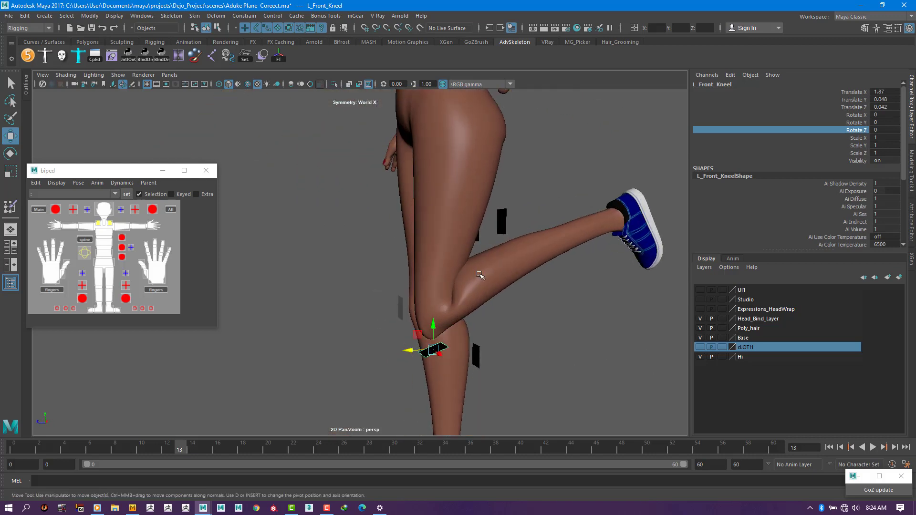
Move the L_Hips_Plane behind the left thigh to about 4.376, -0.883, -0.042.
{"action": "left_click", "coordinate": [505, 216]}
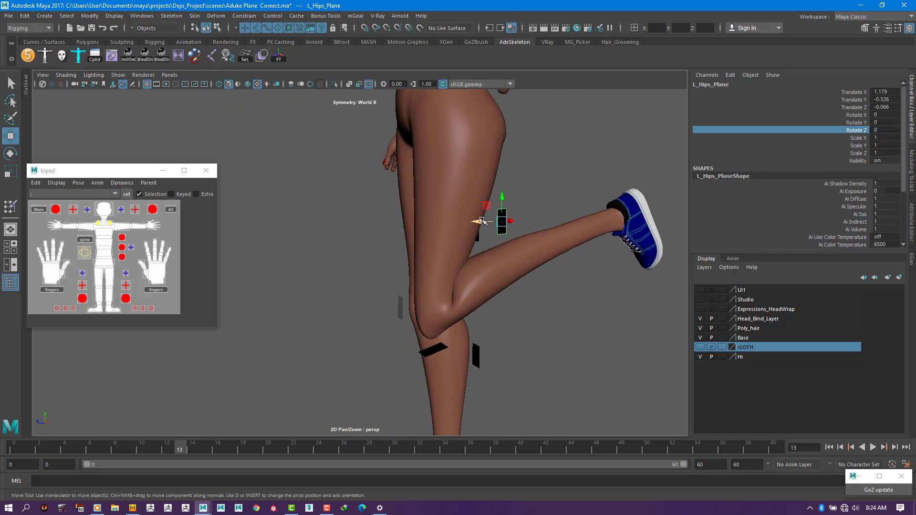
{"action": "left_click_drag", "start_coordinate": [483, 221], "coordinate": [500, 193]}
{"action": "left_click_drag", "start_coordinate": [504, 288], "coordinate": [350, 322], "text": "alt"}
{"action": "left_click_drag", "start_coordinate": [389, 268], "coordinate": [396, 328], "text": "alt"}
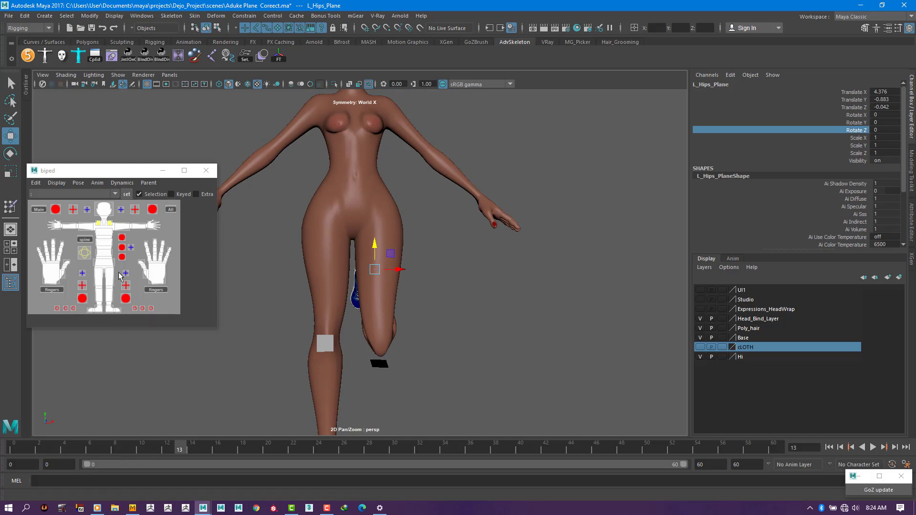
Try to mirror the pose with the biped picker.
{"action": "left_click", "coordinate": [80, 184]}
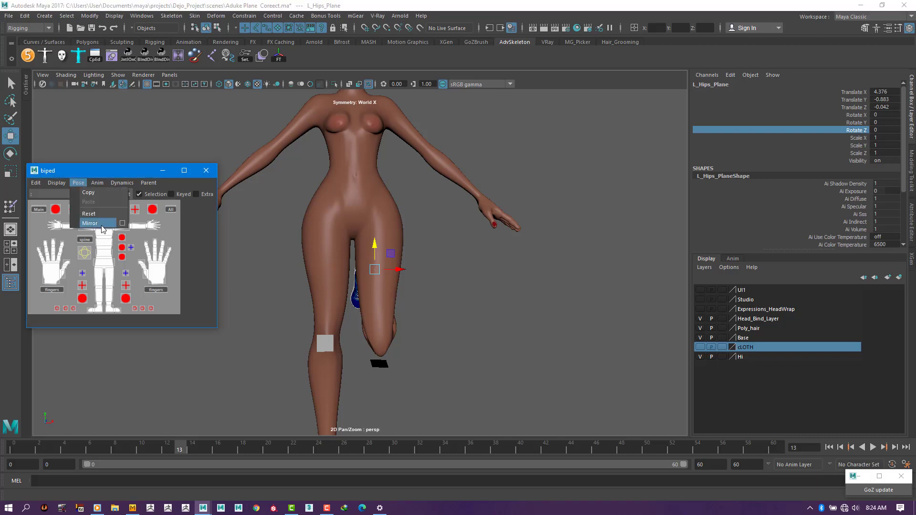
{"action": "left_click", "coordinate": [103, 230]}
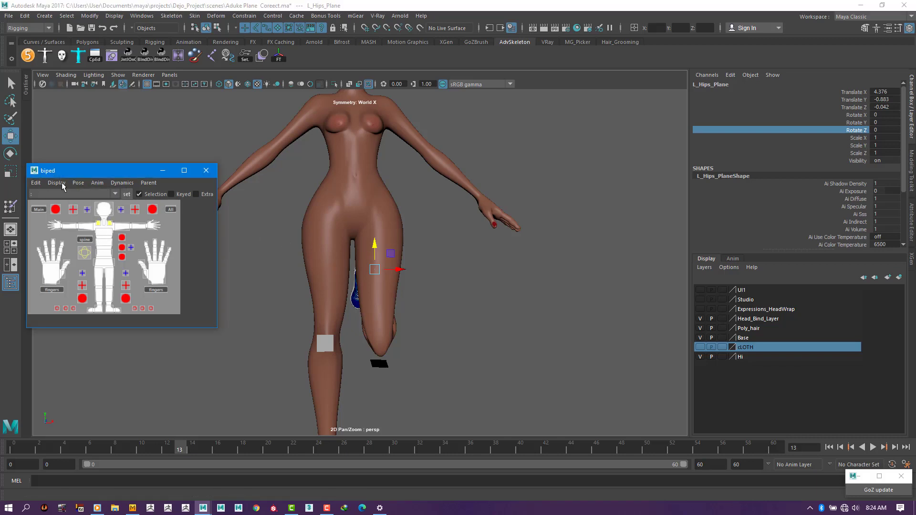
{"action": "left_click_drag", "start_coordinate": [388, 302], "coordinate": [359, 297], "text": "alt"}
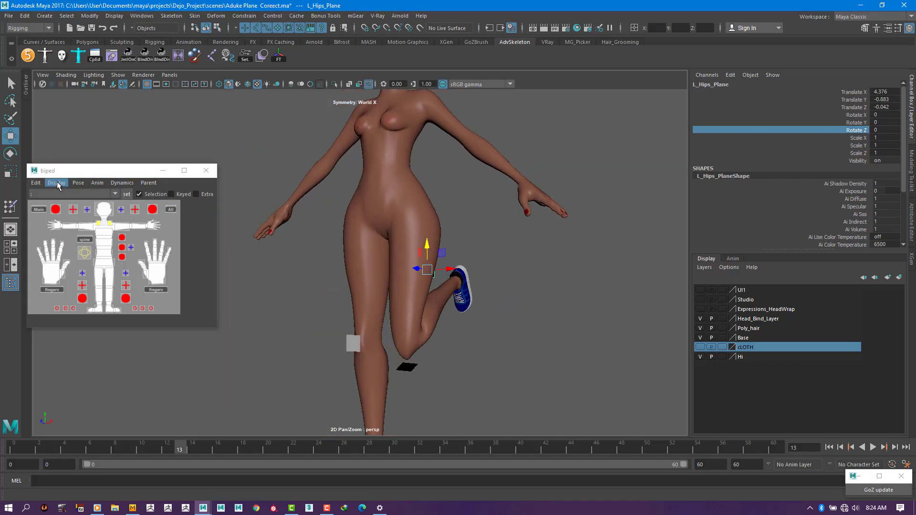
{"action": "left_click", "coordinate": [79, 184]}
{"action": "left_click", "coordinate": [101, 228]}
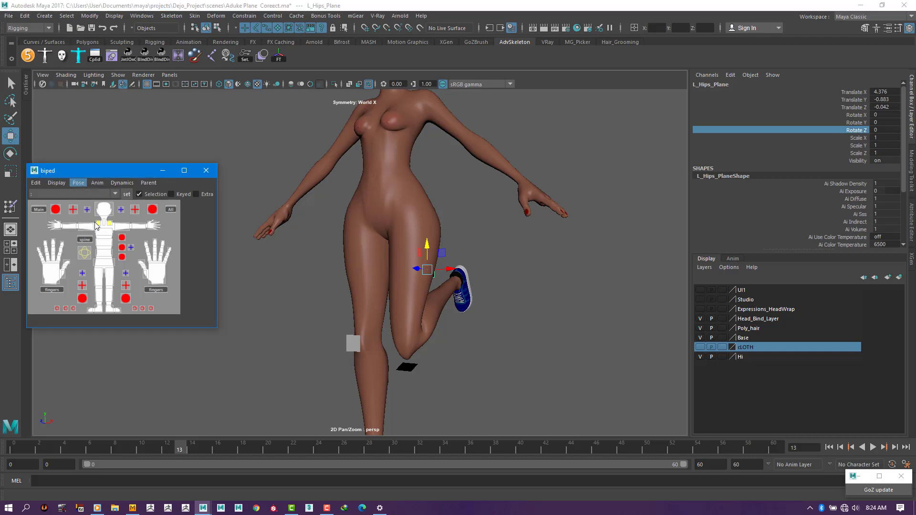
{"action": "left_click_drag", "start_coordinate": [466, 365], "coordinate": [221, 305], "text": "alt"}
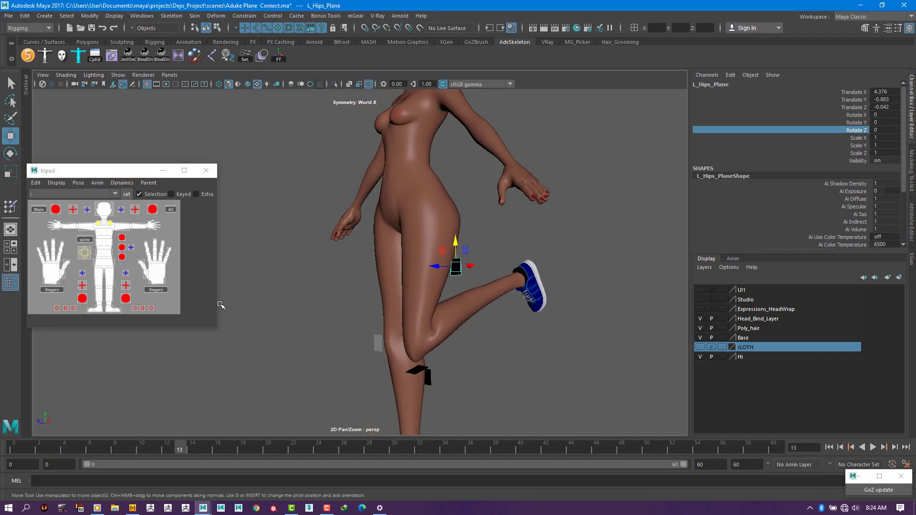
Straighten the left leg by setting the FKKnee_L control's Rotate Z to 0.
{"action": "left_click", "coordinate": [107, 296]}
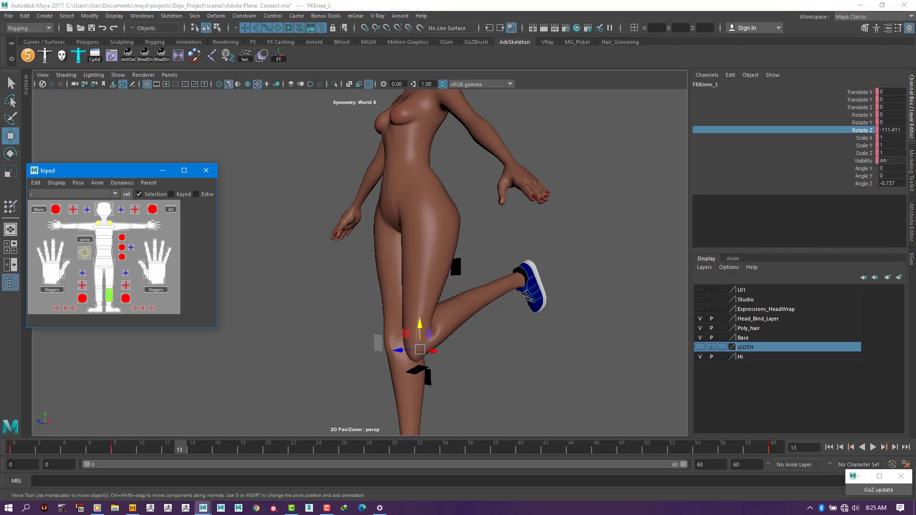
{"action": "left_click", "coordinate": [888, 130]}
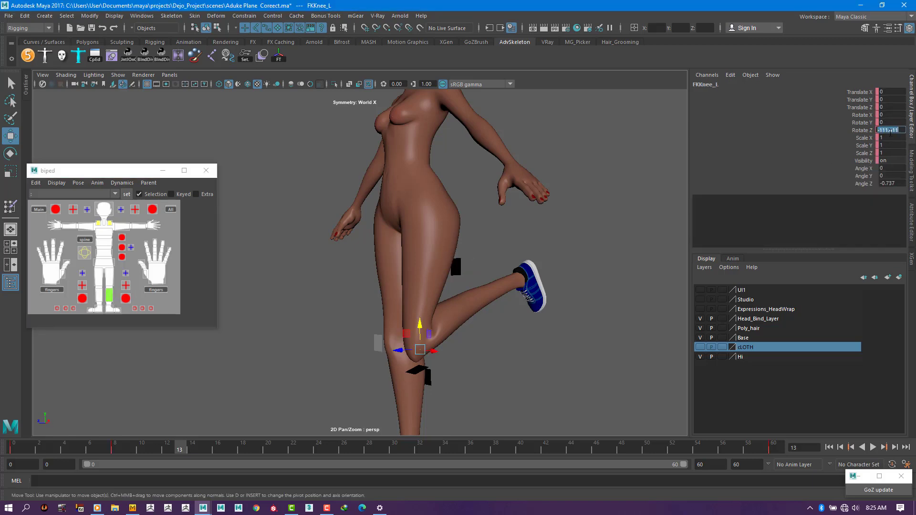
{"action": "type", "text": "0"}
{"action": "key", "text": "Return"}
{"action": "middle_click_drag", "start_coordinate": [486, 213], "coordinate": [472, 315], "text": "alt"}
{"action": "left_click_drag", "start_coordinate": [498, 251], "coordinate": [515, 251], "text": "alt"}
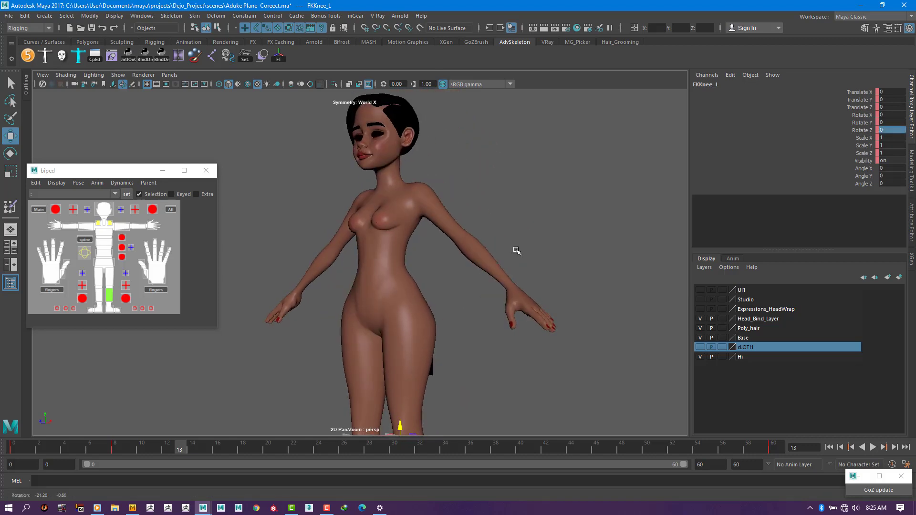
Bend the left FK elbow to about 129.66 on Rotate Z and inspect the elbow's deformation up close.
{"action": "left_click", "coordinate": [125, 225]}
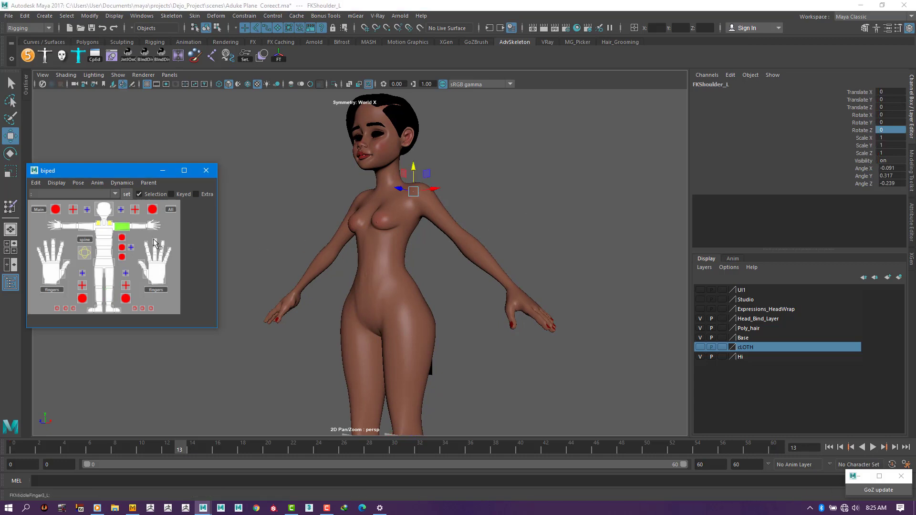
{"action": "left_click", "coordinate": [139, 226]}
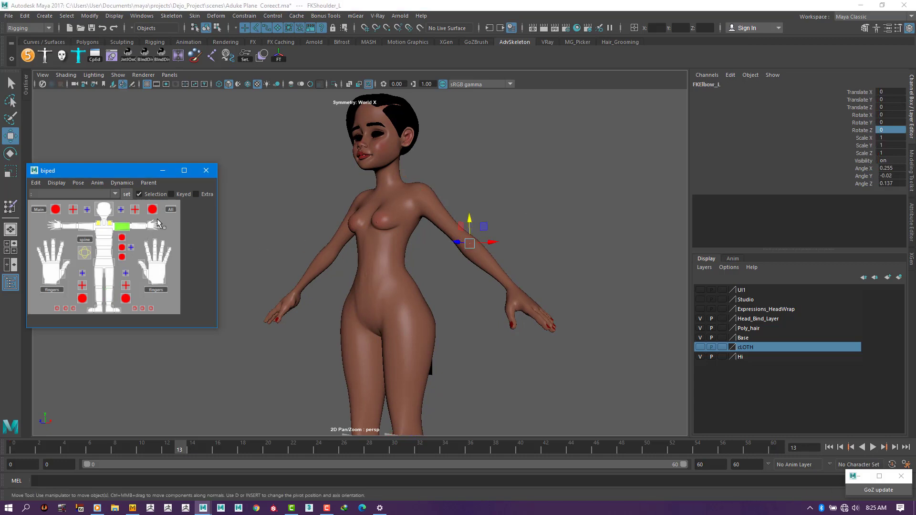
{"action": "left_click", "coordinate": [863, 130]}
{"action": "key", "text": "e"}
{"action": "middle_click_drag", "start_coordinate": [579, 202], "coordinate": [767, 150]}
{"action": "left_click_drag", "start_coordinate": [509, 241], "coordinate": [417, 269], "text": "alt"}
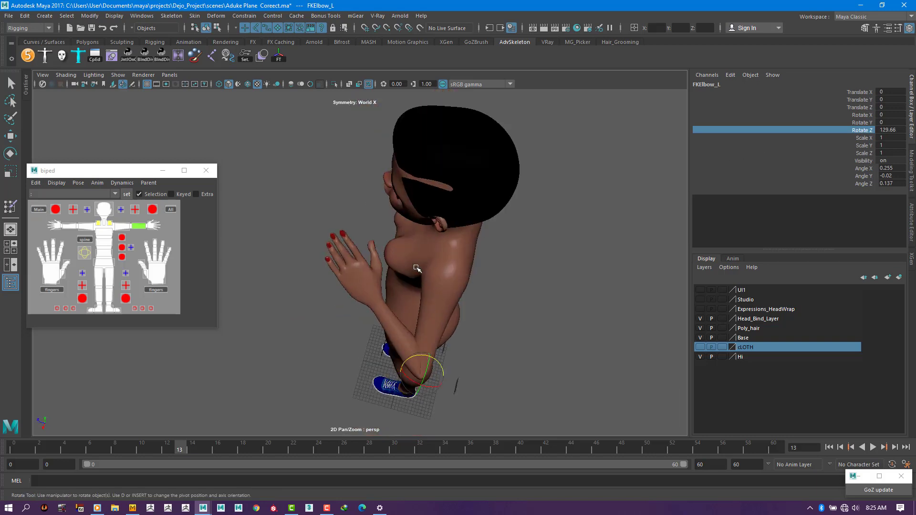
{"action": "right_click_drag", "start_coordinate": [417, 268], "coordinate": [417, 299], "text": "alt"}
{"action": "middle_click_drag", "start_coordinate": [446, 282], "coordinate": [460, 208], "text": "alt"}
{"action": "right_click_drag", "start_coordinate": [460, 208], "coordinate": [470, 229], "text": "alt"}
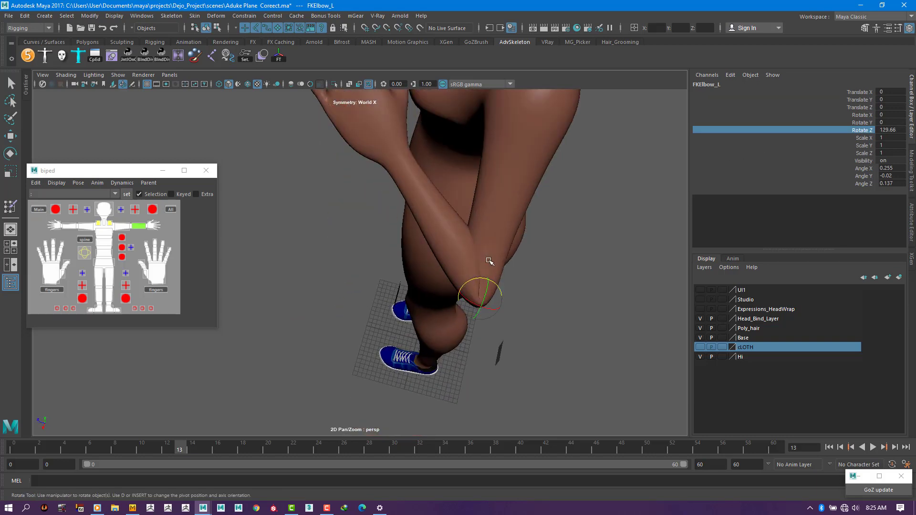
{"action": "left_click_drag", "start_coordinate": [511, 260], "coordinate": [499, 244], "text": "alt"}
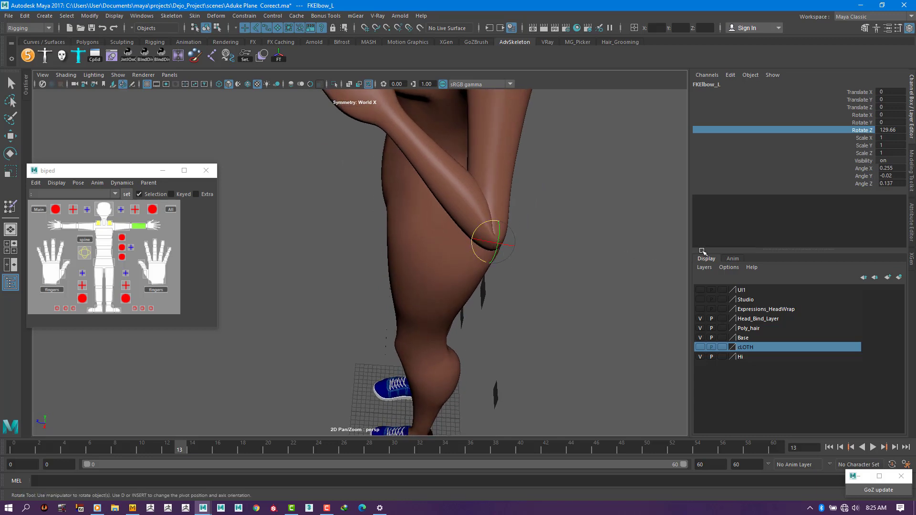
Set the FKElbow_L control's Rotate Z to 90.
{"action": "middle_click_drag", "start_coordinate": [650, 260], "coordinate": [695, 257]}
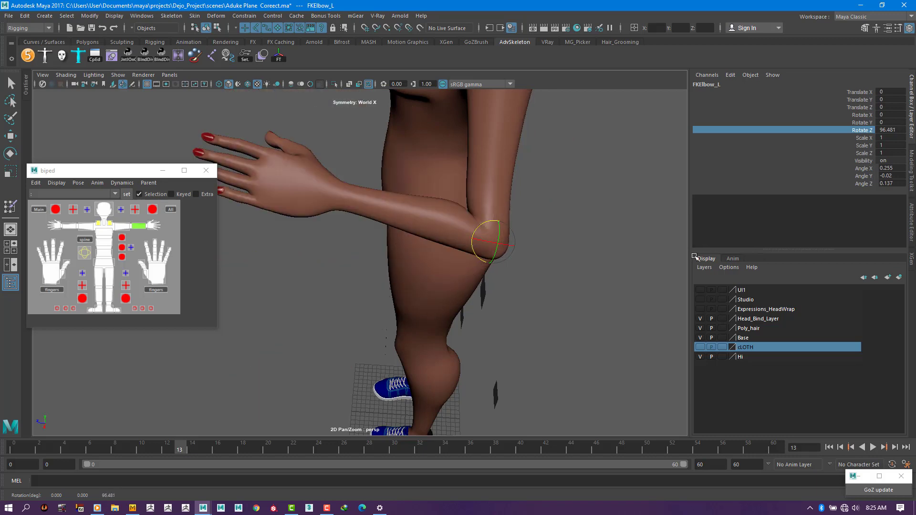
{"action": "double_click", "coordinate": [899, 129]}
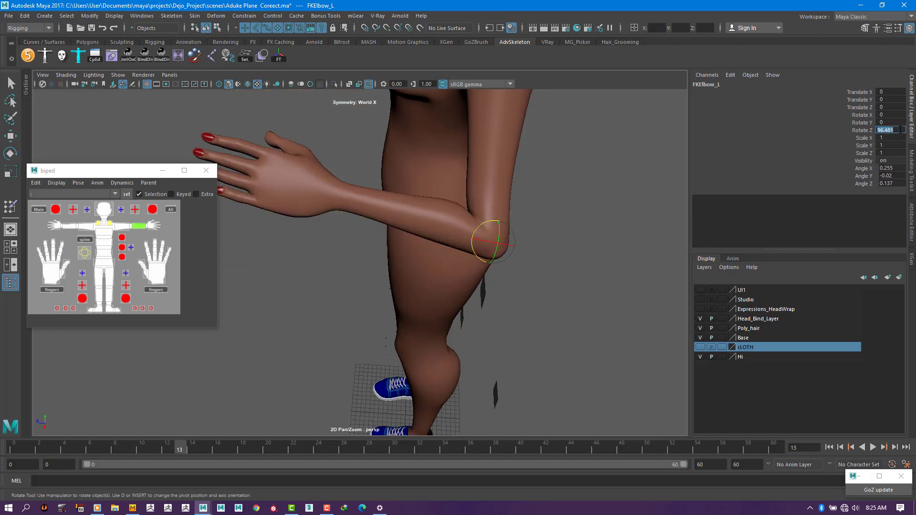
{"action": "type", "text": "90"}
{"action": "key", "text": "Return"}
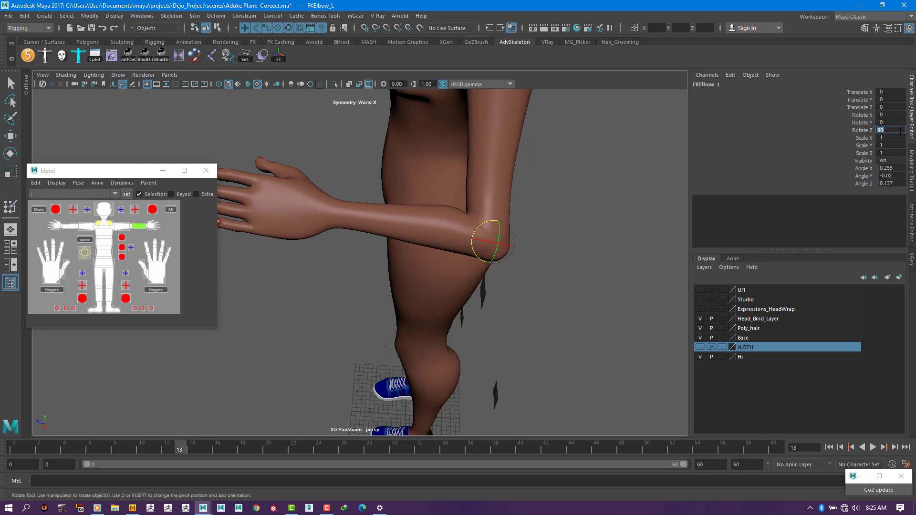
Bend the left FK elbow further to about 126.964 on Rotate Z and inspect the elbow crease from several angles.
{"action": "left_click_drag", "start_coordinate": [444, 226], "coordinate": [479, 215], "text": "alt"}
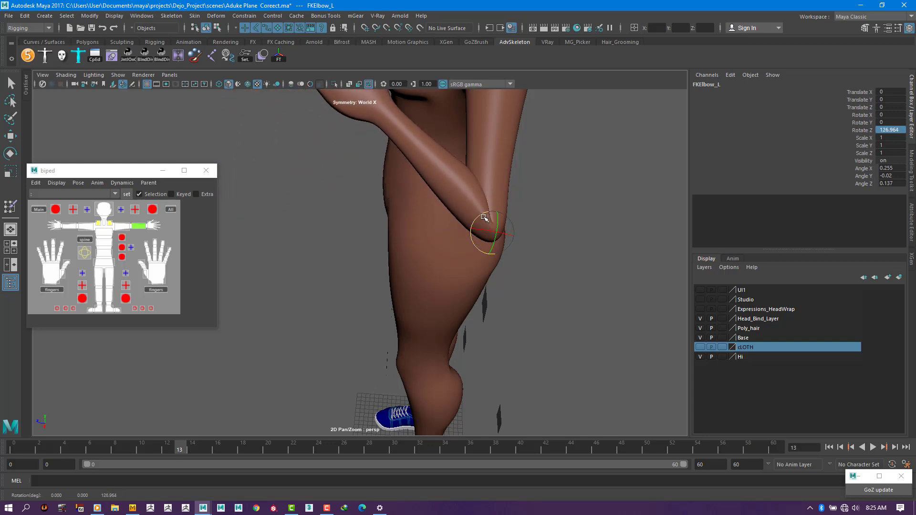
{"action": "scroll", "coordinate": [484, 218], "scroll_direction": "down", "scroll_amount": 5}
{"action": "scroll", "coordinate": [490, 215], "scroll_direction": "up", "scroll_amount": 5}
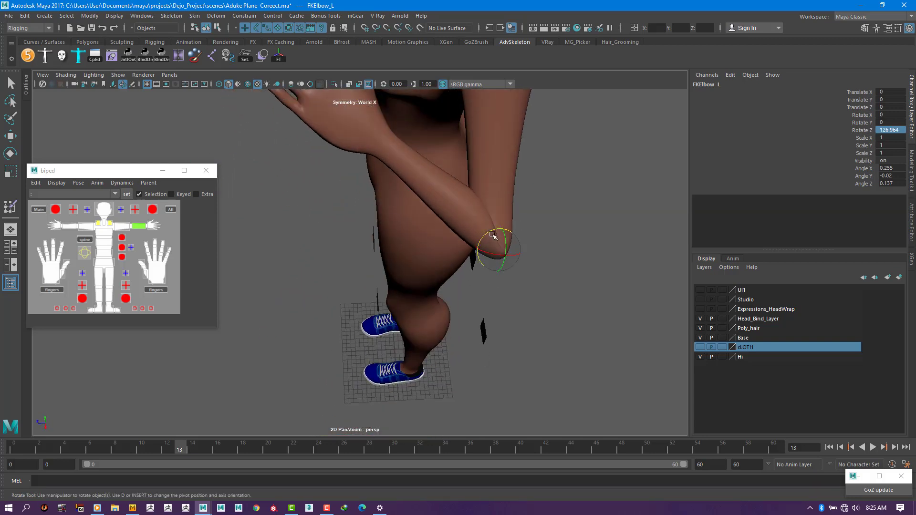
{"action": "scroll", "coordinate": [517, 202], "scroll_direction": "down", "scroll_amount": 2}
{"action": "scroll", "coordinate": [491, 246], "scroll_direction": "up", "scroll_amount": 2}
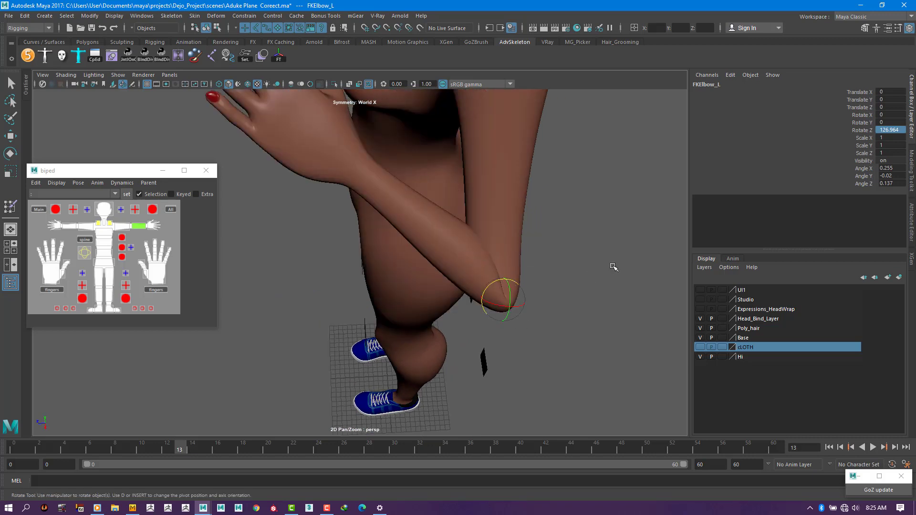
{"action": "left_click_drag", "start_coordinate": [613, 267], "coordinate": [629, 267], "text": "alt"}
Straighten the left arm by setting the FKElbow_L control's Rotate Z to 0.
{"action": "double_click", "coordinate": [890, 131]}
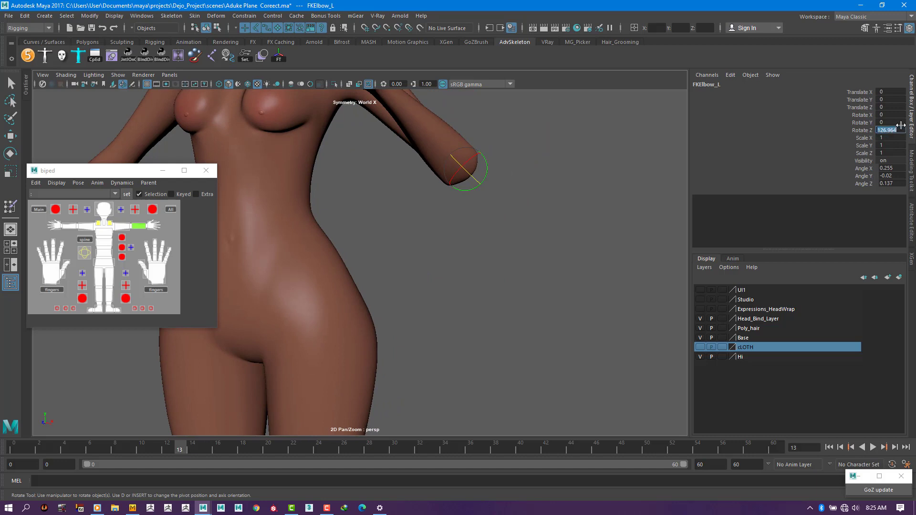
{"action": "type", "text": "0"}
{"action": "key", "text": "Return"}
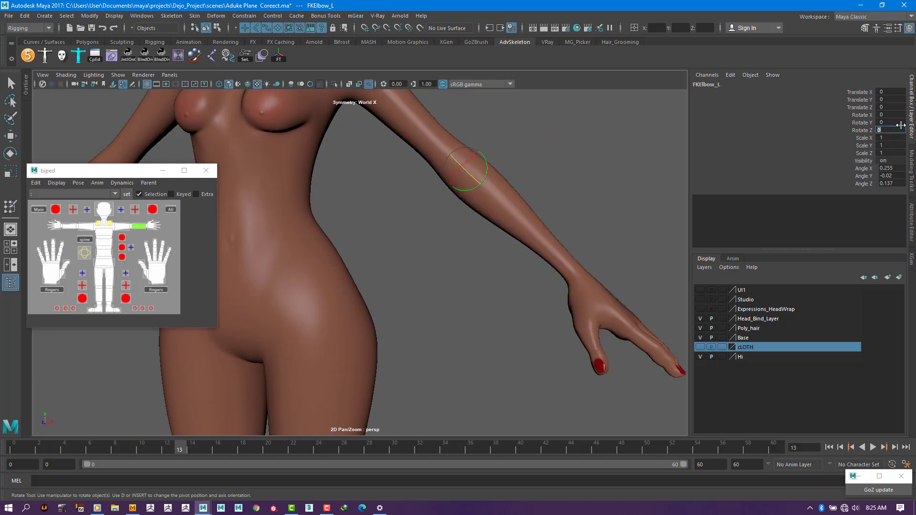
Create a polygon plane at the origin and scale it uniformly to about 4.494.
{"action": "left_click", "coordinate": [88, 42]}
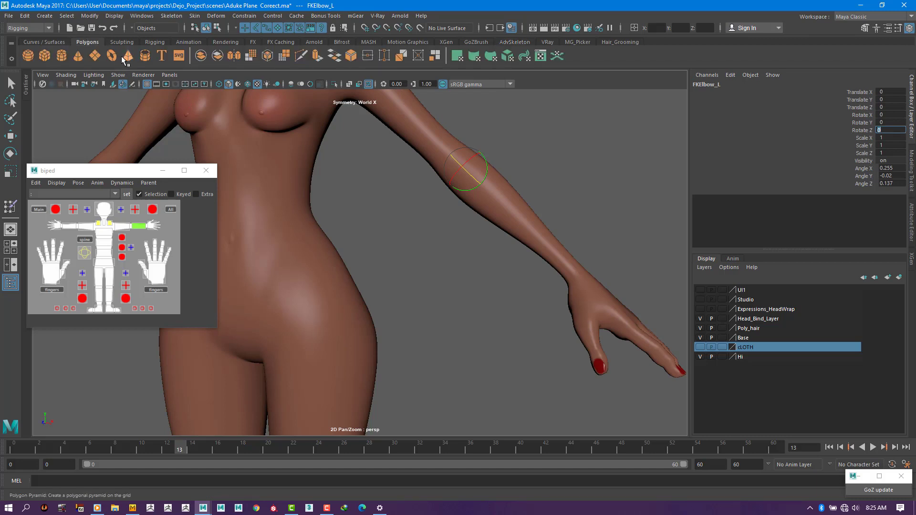
{"action": "left_click", "coordinate": [92, 52]}
{"action": "middle_click_drag", "start_coordinate": [484, 288], "coordinate": [503, 284], "text": "alt"}
{"action": "right_click_drag", "start_coordinate": [503, 285], "coordinate": [439, 321], "text": "alt"}
{"action": "key", "text": "r"}
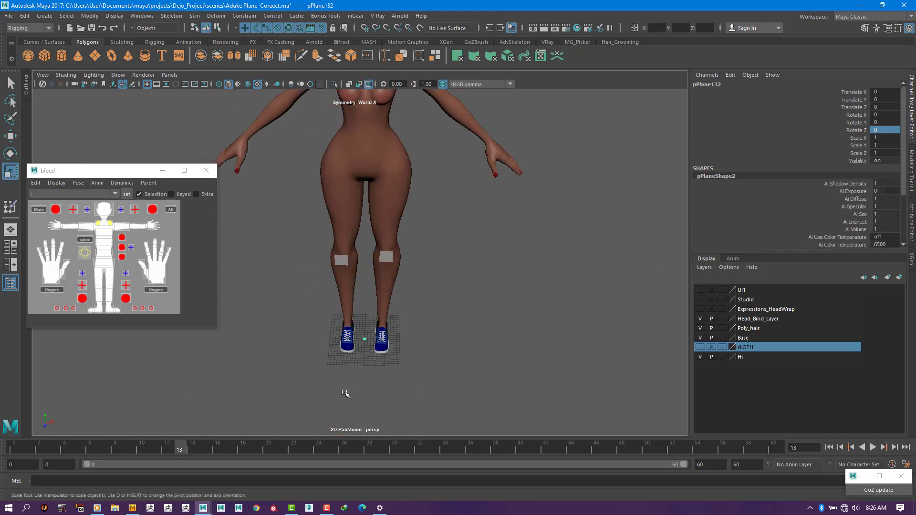
{"action": "mouse_move", "coordinate": [366, 341]}
{"action": "left_mouse_down"}
{"action": "mouse_move", "coordinate": [382, 340]}
{"action": "mouse_move", "coordinate": [372, 344]}
{"action": "left_mouse_up"}
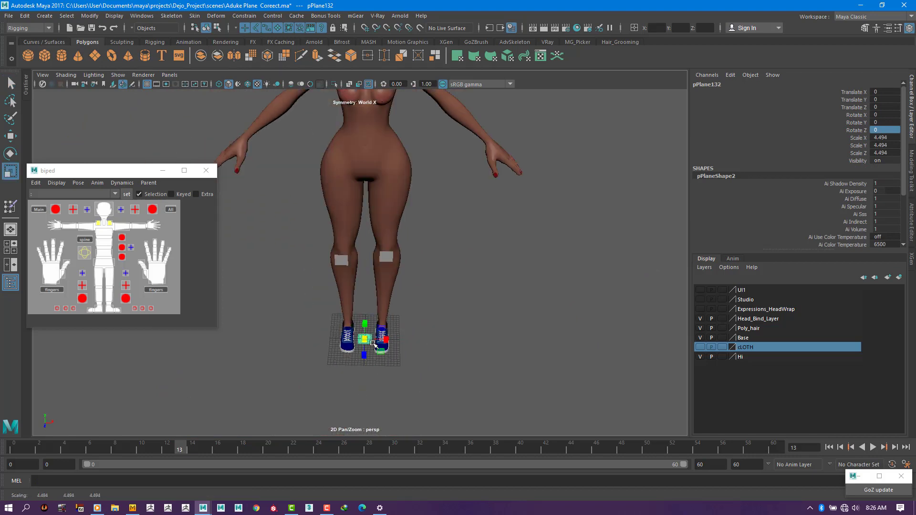
Move the new plane up to the left elbow, at about 17.972 in X and 89.903 in Y.
{"action": "key", "text": "e"}
{"action": "key", "text": "w"}
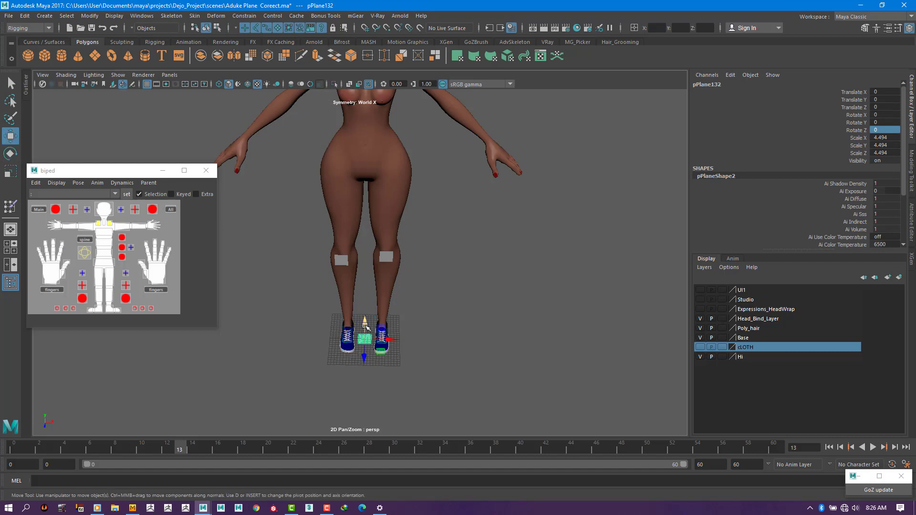
{"action": "left_click_drag", "start_coordinate": [366, 329], "coordinate": [377, 102]}
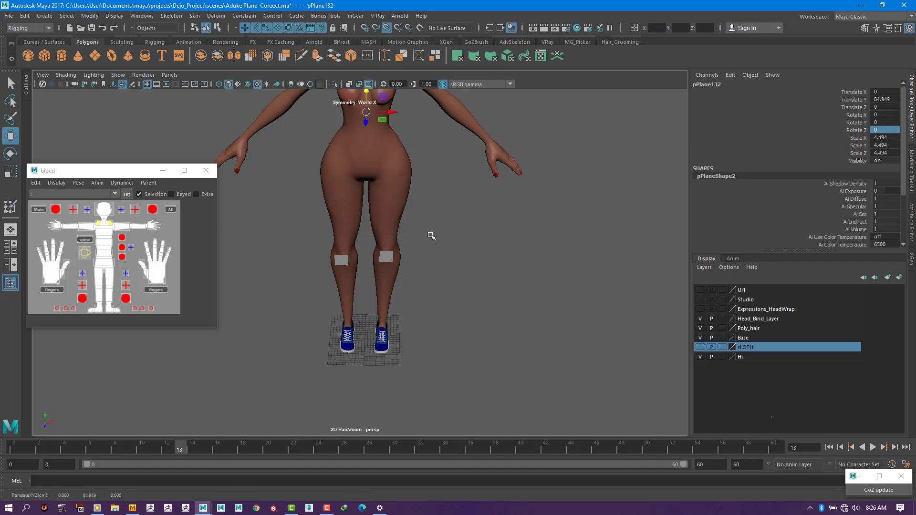
{"action": "left_click_drag", "start_coordinate": [429, 236], "coordinate": [405, 351], "text": "alt"}
{"action": "left_click_drag", "start_coordinate": [371, 260], "coordinate": [446, 262]}
{"action": "right_click_drag", "start_coordinate": [446, 262], "coordinate": [552, 374], "text": "alt"}
{"action": "left_click_drag", "start_coordinate": [563, 306], "coordinate": [492, 308]}
{"action": "left_click_drag", "start_coordinate": [492, 267], "coordinate": [489, 192]}
Stand the elbow plane upright by setting its Rotate X to 90.
{"action": "left_click", "coordinate": [888, 129]}
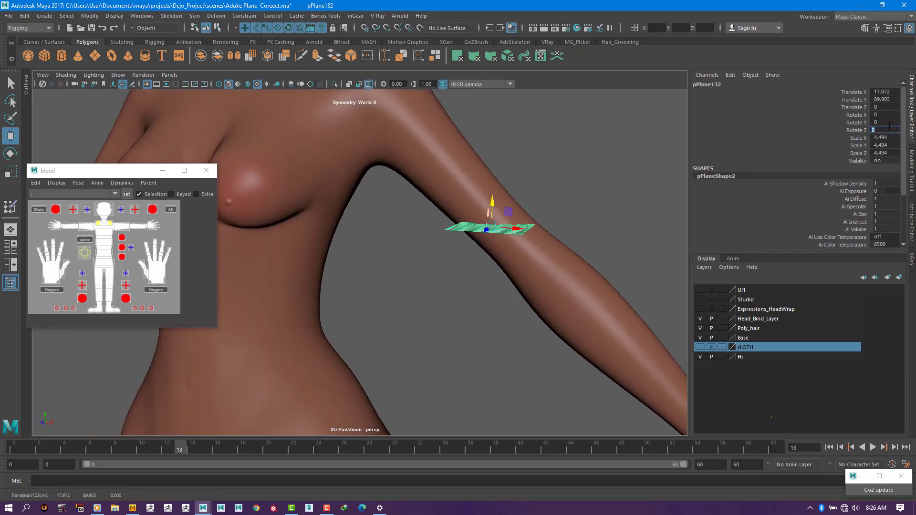
{"action": "left_click", "coordinate": [887, 115]}
{"action": "type", "text": "90"}
{"action": "key", "text": "Return"}
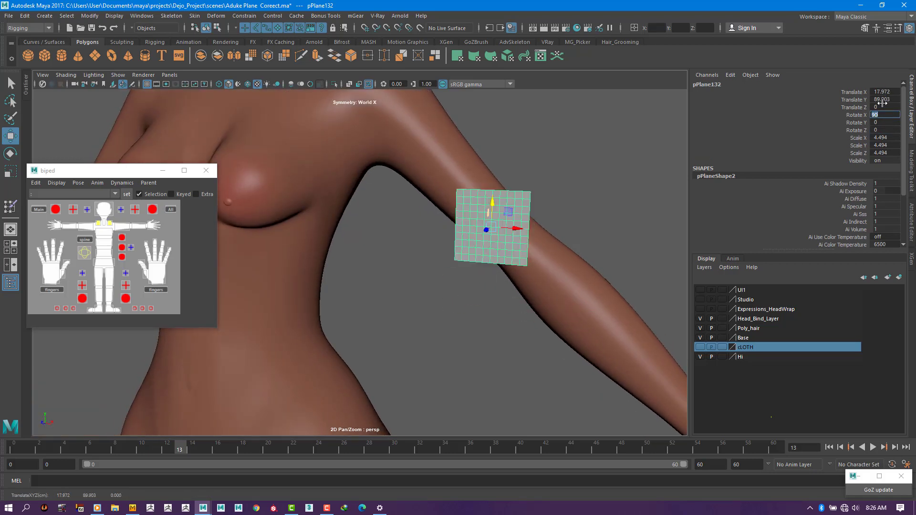
Rotate the plane to about -130.037 in Z to align it with the arm, and move it to about 17.332, 90.518, 0.498.
{"action": "key", "text": "r"}
{"action": "scroll", "coordinate": [485, 218], "scroll_direction": "up", "scroll_amount": 2}
{"action": "key", "text": "e"}
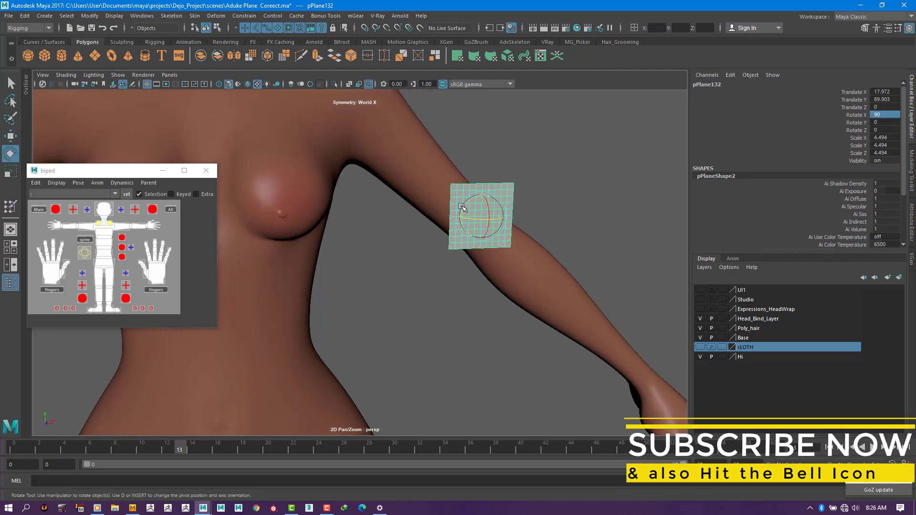
{"action": "left_click_drag", "start_coordinate": [484, 218], "coordinate": [539, 226]}
{"action": "left_click_drag", "start_coordinate": [491, 307], "coordinate": [484, 220], "text": "alt"}
{"action": "key", "text": "w"}
{"action": "left_click_drag", "start_coordinate": [528, 298], "coordinate": [711, 233], "text": "alt"}
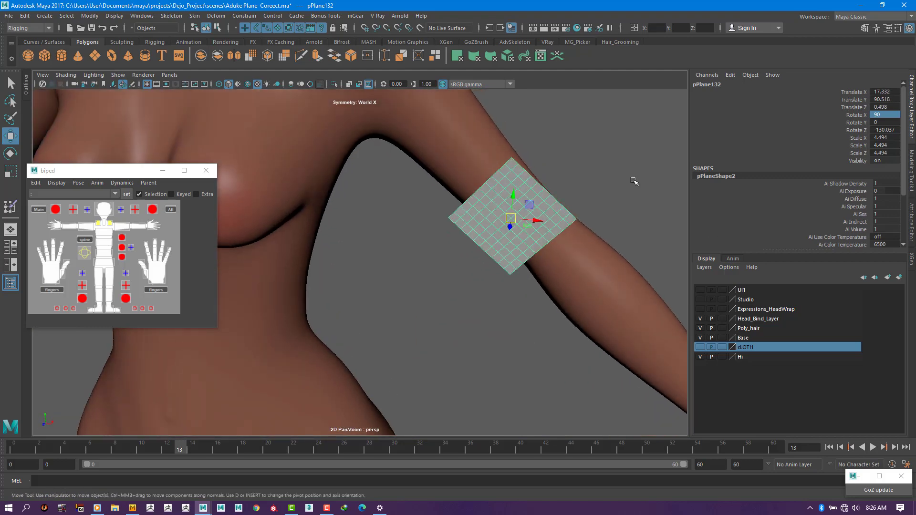
Reduce the elbow plane's Subdivisions Width and Subdivisions Height to 1.
{"action": "key", "text": "t"}
{"action": "left_click", "coordinate": [533, 291]}
{"action": "middle_click_drag", "start_coordinate": [564, 319], "coordinate": [496, 299]}
{"action": "left_click", "coordinate": [529, 298]}
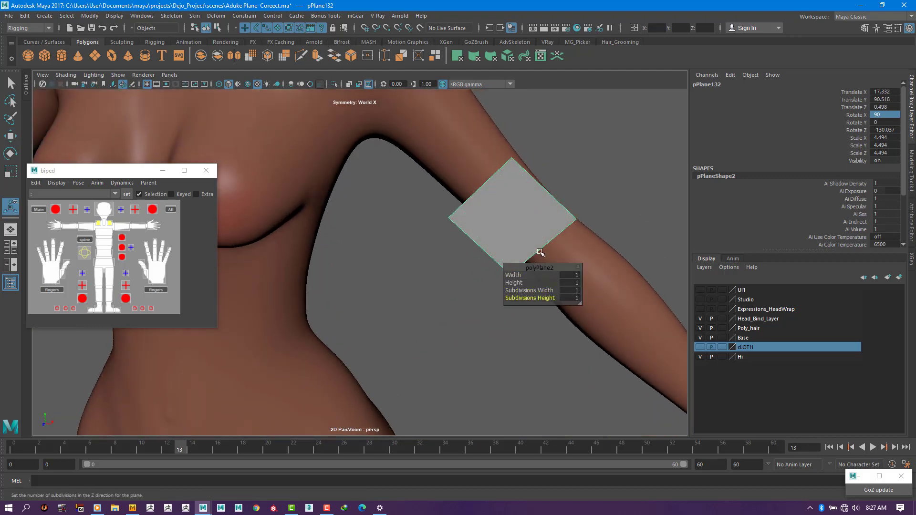
Duplicate the elbow plane, offset one copy along the forearm to about 22.298, 87.09, 0.547, and scale both to about 2.988.
{"action": "scroll", "coordinate": [540, 251], "scroll_direction": "down", "scroll_amount": 3}
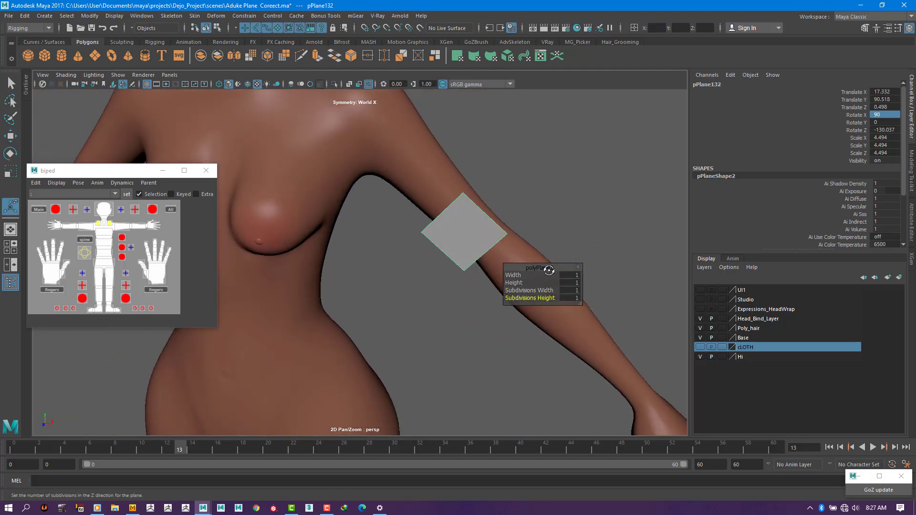
{"action": "scroll", "coordinate": [473, 253], "scroll_direction": "down", "scroll_amount": 5}
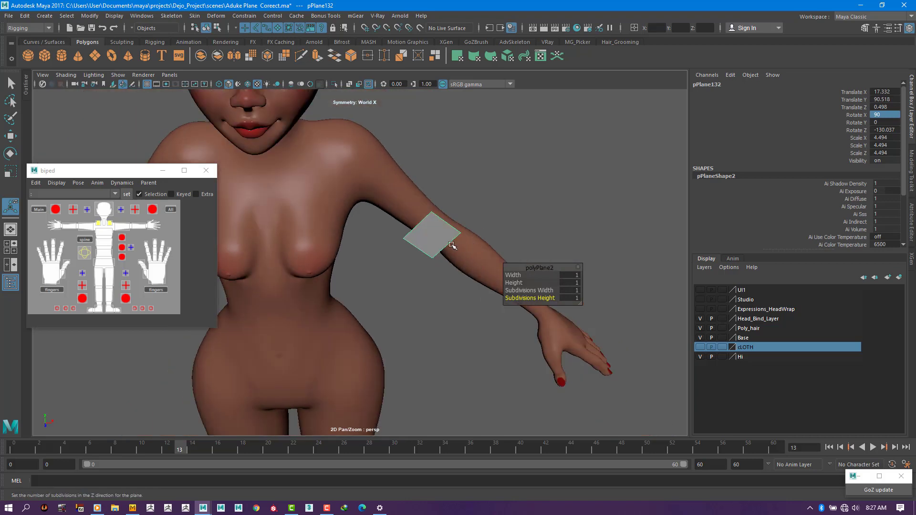
{"action": "key", "text": "ctrl+d"}
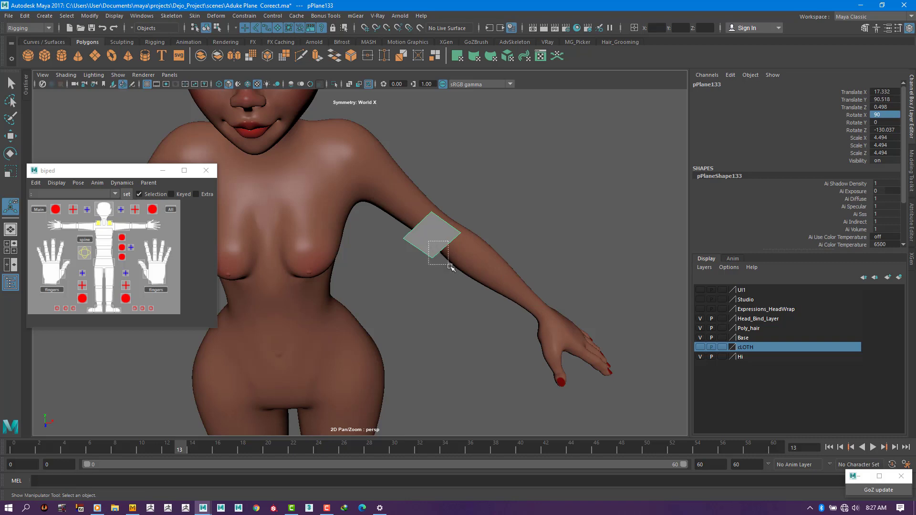
{"action": "key", "text": "ctrl+z"}
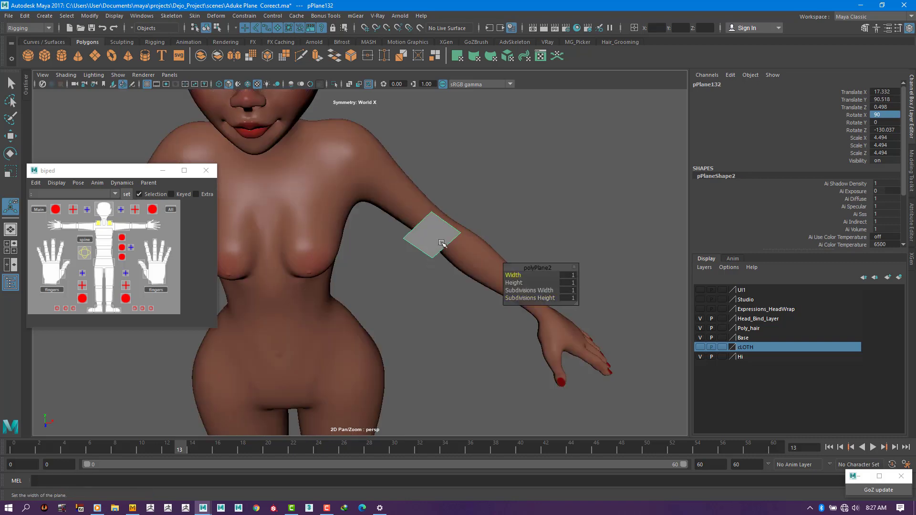
{"action": "key", "text": "w"}
{"action": "left_click_drag", "start_coordinate": [436, 237], "coordinate": [421, 253]}
{"action": "left_click", "coordinate": [431, 243]}
{"action": "key", "text": "r"}
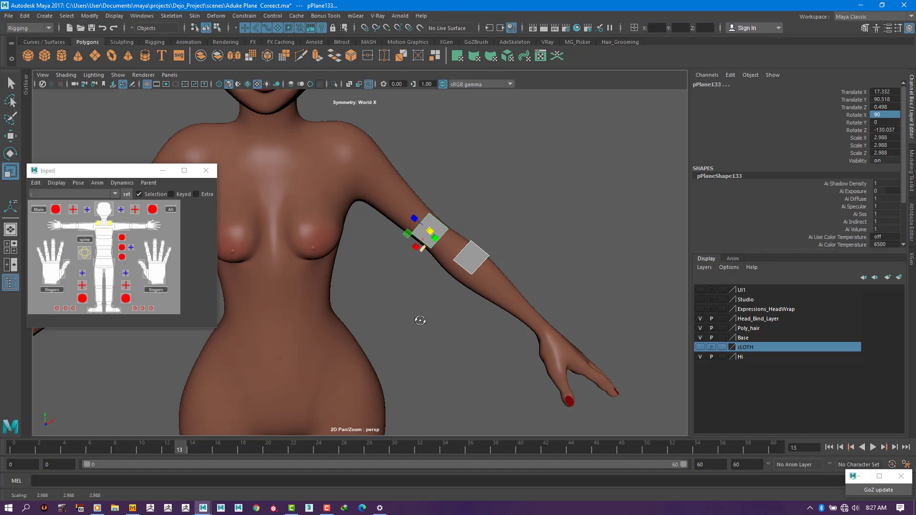
Duplicate the forearm plane and move the copy behind the arm to about -8.071 in Z.
{"action": "left_click_drag", "start_coordinate": [420, 321], "coordinate": [414, 277], "text": "alt"}
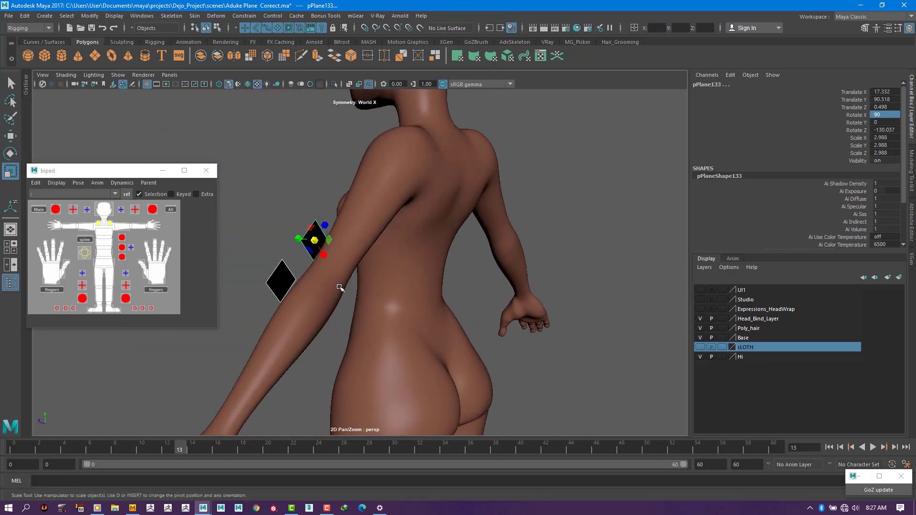
{"action": "left_click_drag", "start_coordinate": [351, 281], "coordinate": [265, 290], "text": "alt"}
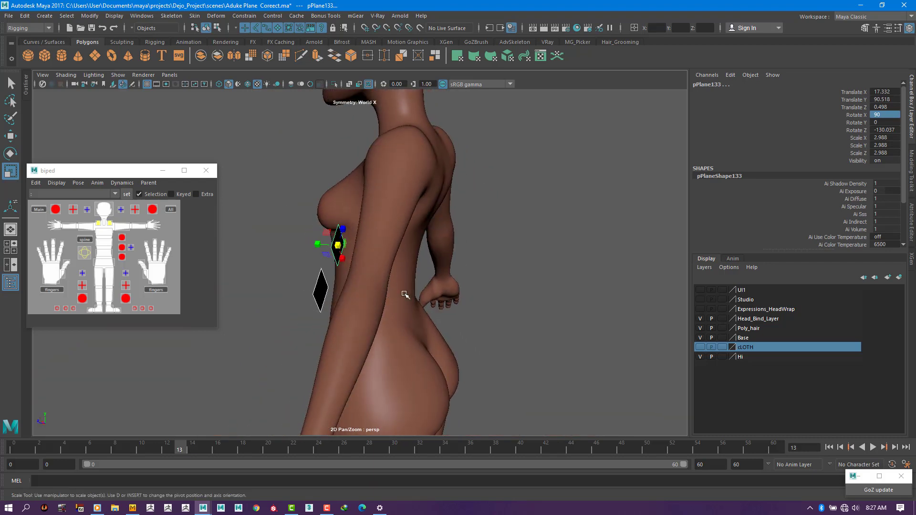
{"action": "key", "text": "alt"}
{"action": "left_click", "coordinate": [325, 291]}
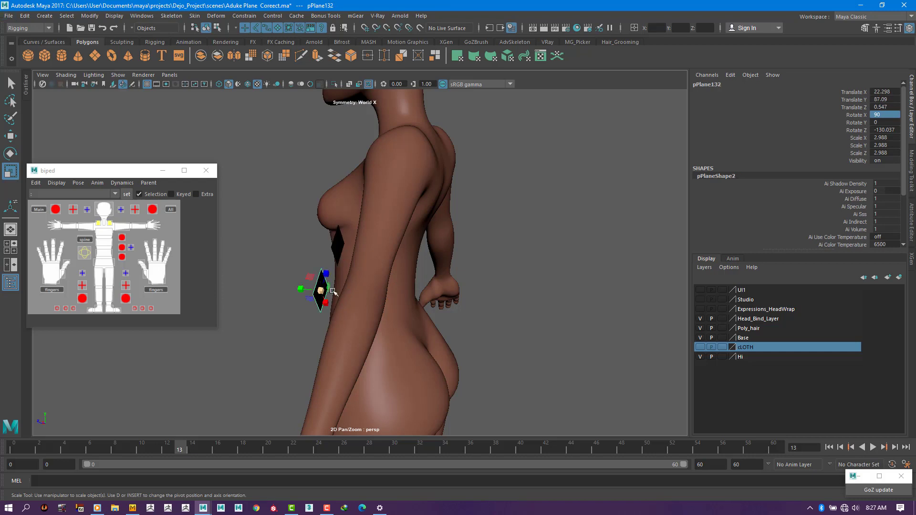
{"action": "key", "text": "ctrl+d"}
{"action": "key", "text": "w"}
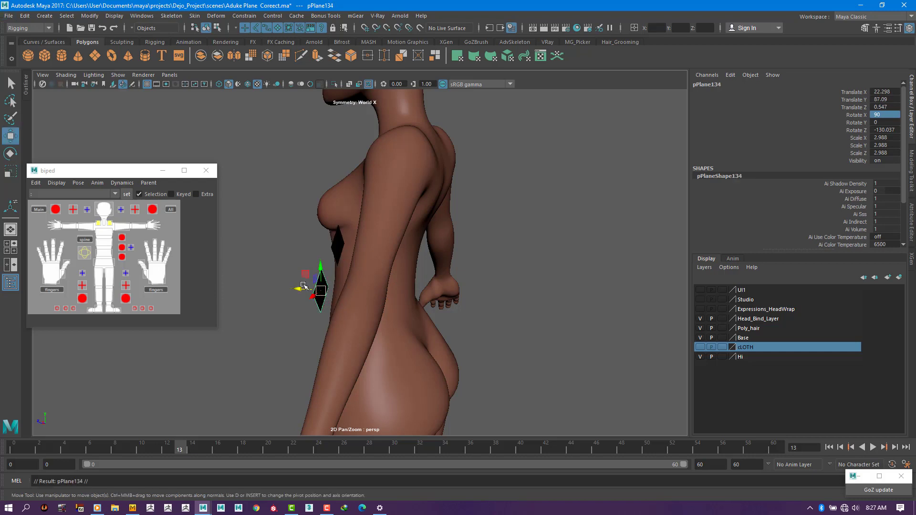
{"action": "left_click_drag", "start_coordinate": [311, 289], "coordinate": [410, 288]}
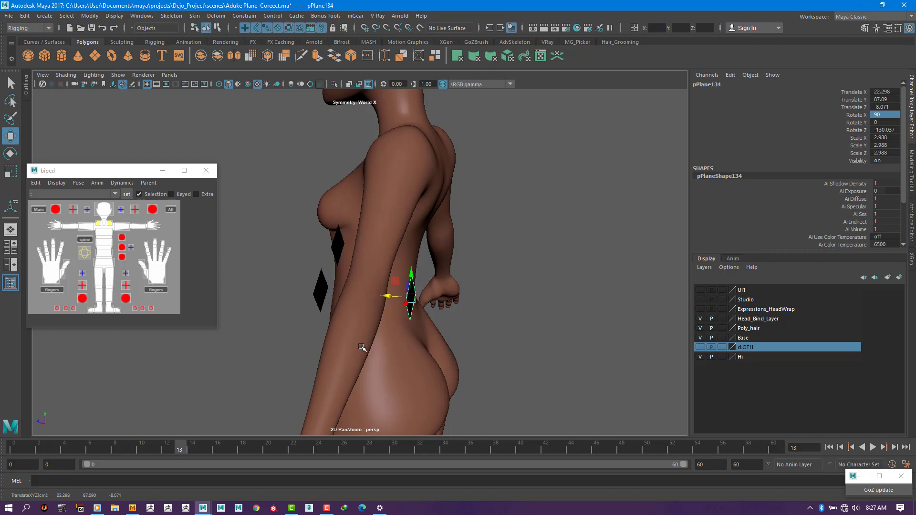
Reposition the front forearm plane to about 21.422, 86.299, 0.698.
{"action": "left_click_drag", "start_coordinate": [364, 348], "coordinate": [528, 356], "text": "alt"}
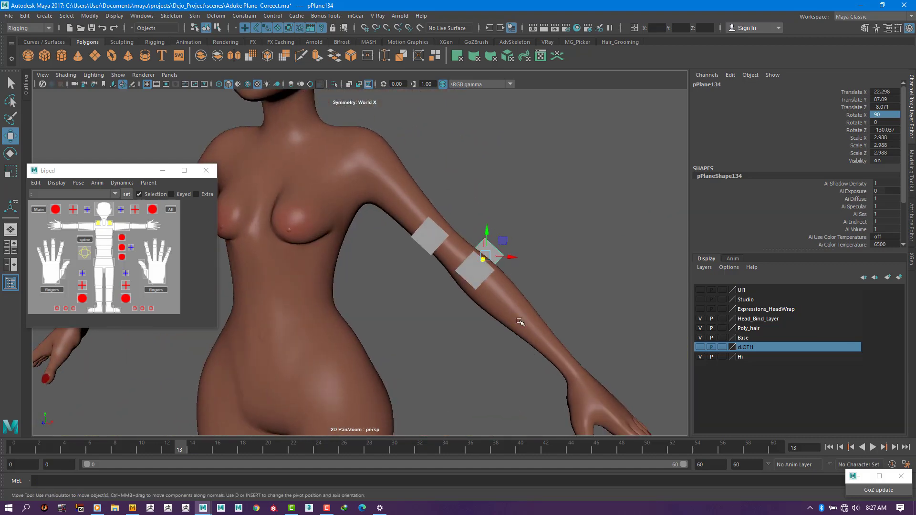
{"action": "left_click_drag", "start_coordinate": [516, 289], "coordinate": [433, 292], "text": "alt"}
{"action": "left_click", "coordinate": [478, 267]}
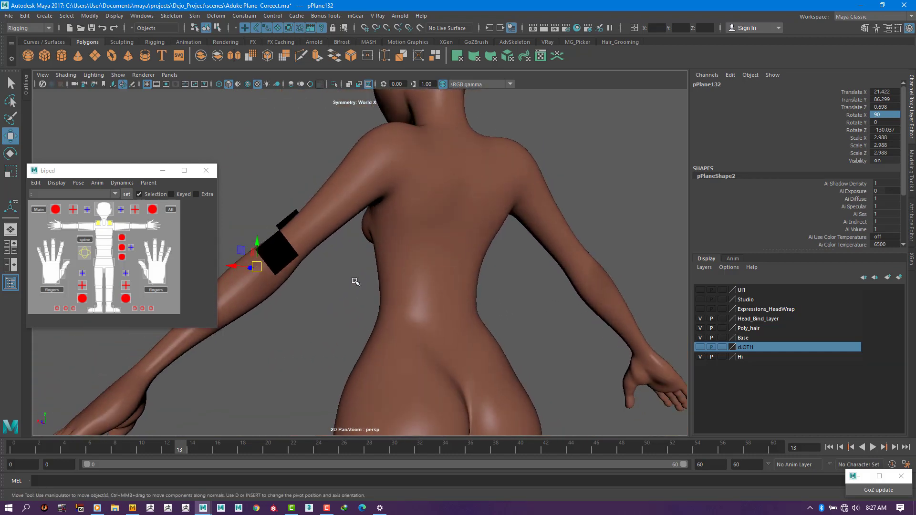
Reposition the plane behind the left elbow to about 20.795, 88.006, -8.389.
{"action": "left_click_drag", "start_coordinate": [356, 282], "coordinate": [446, 254], "text": "alt"}
{"action": "left_click_drag", "start_coordinate": [442, 286], "coordinate": [333, 247], "text": "alt"}
{"action": "left_click", "coordinate": [417, 253]}
{"action": "left_click_drag", "start_coordinate": [404, 311], "coordinate": [490, 300], "text": "alt"}
Select the upper-arm and forearm planes in front of the left elbow and run the FT tool on them.
{"action": "left_click", "coordinate": [394, 218]}
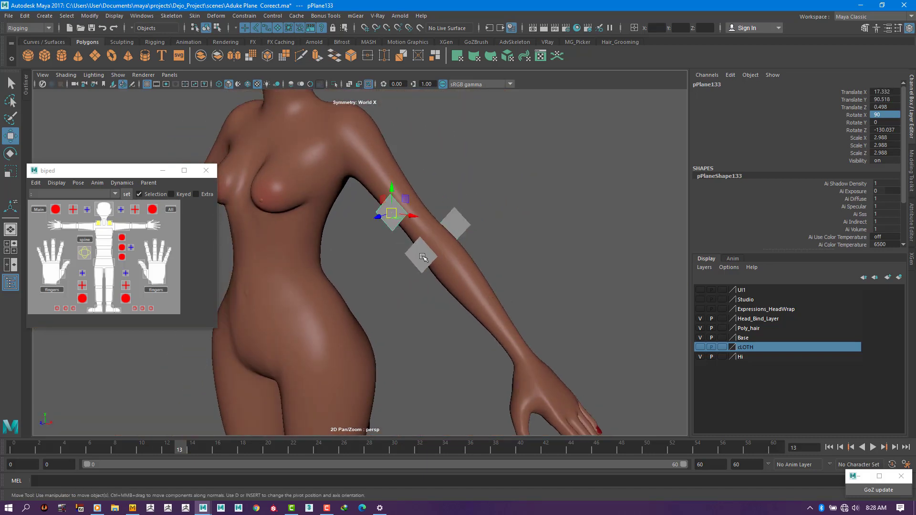
{"action": "left_click", "coordinate": [423, 257]}
{"action": "left_click", "coordinate": [515, 42]}
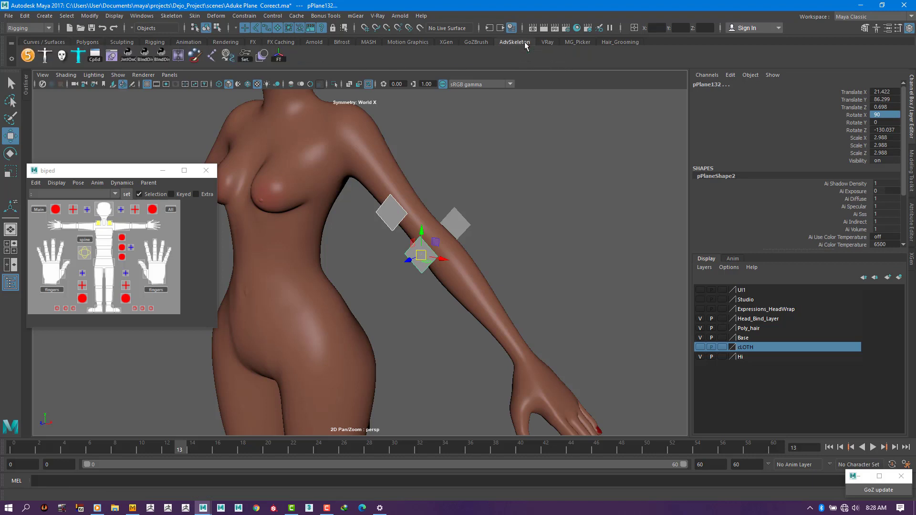
{"action": "left_click", "coordinate": [280, 56]}
Flip the plane behind the left elbow by setting its Scale Z to -2.988, and check it from behind.
{"action": "left_click_drag", "start_coordinate": [476, 257], "coordinate": [480, 232], "text": "alt"}
{"action": "left_click", "coordinate": [480, 233]}
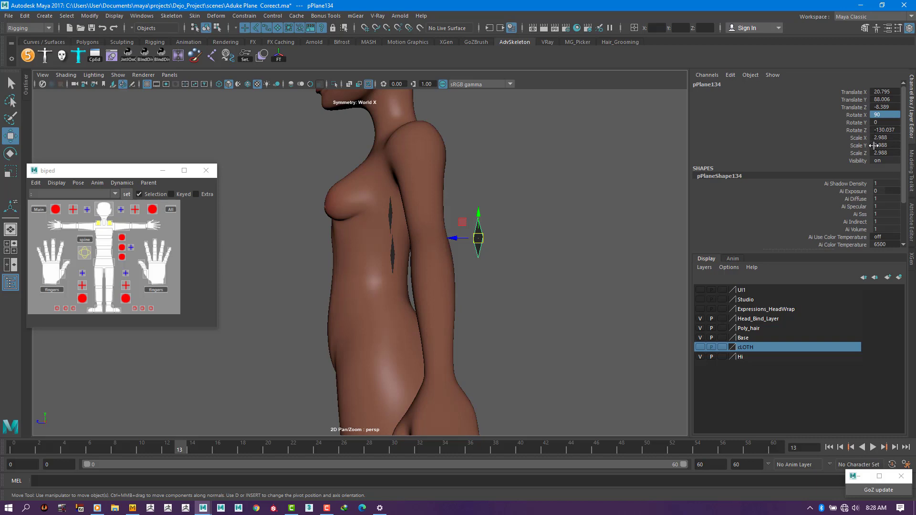
{"action": "double_click", "coordinate": [876, 153]}
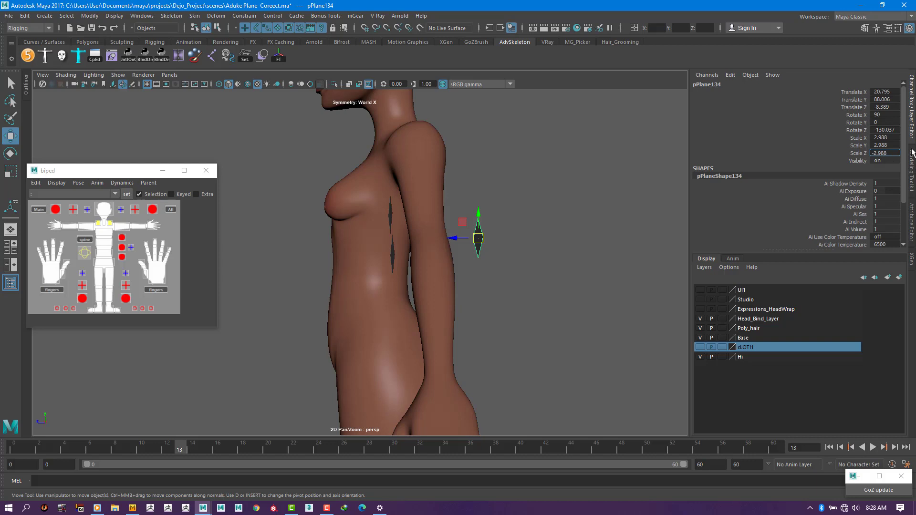
{"action": "left_click_drag", "start_coordinate": [527, 301], "coordinate": [580, 273], "text": "alt"}
{"action": "left_click_drag", "start_coordinate": [684, 234], "coordinate": [575, 257], "text": "alt"}
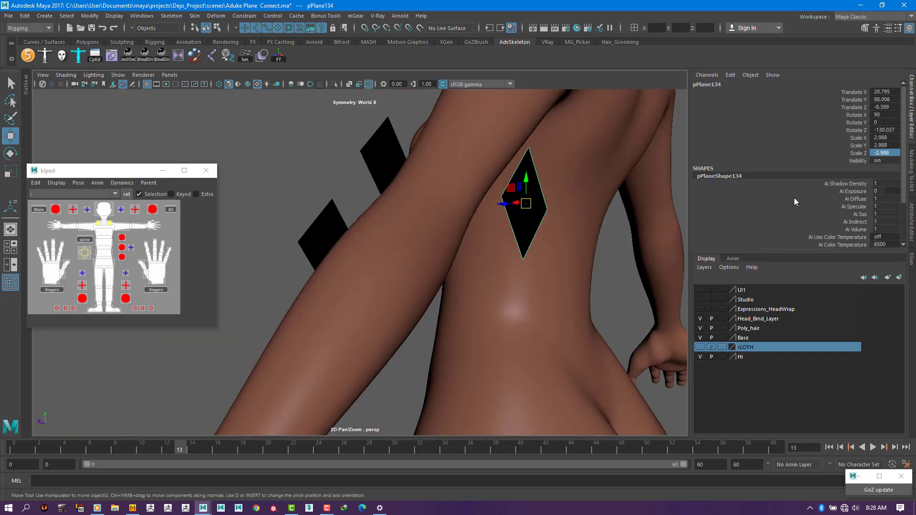
Set the Scale Z of the plane behind the left elbow to 2.988 and run the FT tool on it.
{"action": "left_click", "coordinate": [876, 149]}
{"action": "left_click_drag", "start_coordinate": [556, 253], "coordinate": [407, 92], "text": "alt"}
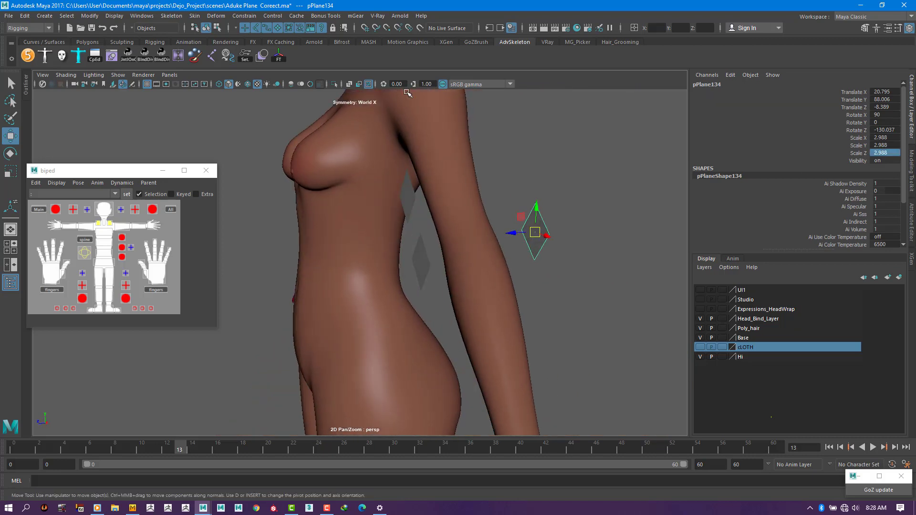
{"action": "left_click", "coordinate": [279, 58]}
{"action": "left_click_drag", "start_coordinate": [644, 282], "coordinate": [561, 289], "text": "alt"}
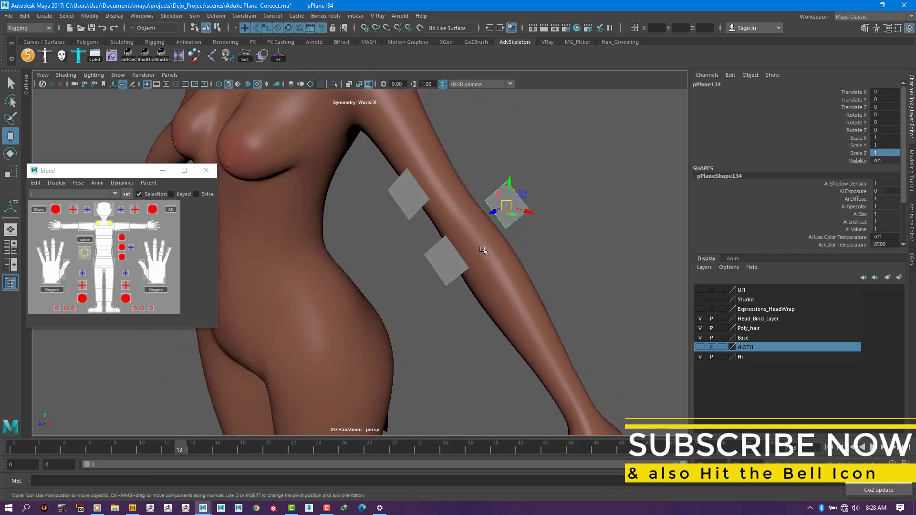
Turn on joint visibility in the viewport and in the biped picker's display options.
{"action": "left_click_drag", "start_coordinate": [483, 250], "coordinate": [532, 274], "text": "alt"}
{"action": "middle_click_drag", "start_coordinate": [435, 269], "coordinate": [490, 296], "text": "alt"}
{"action": "left_click_drag", "start_coordinate": [490, 291], "coordinate": [493, 279], "text": "alt"}
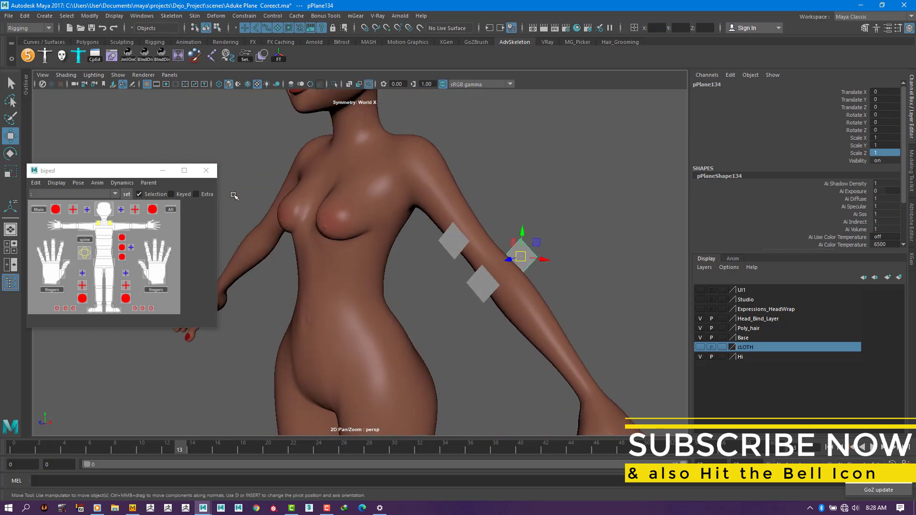
{"action": "left_click", "coordinate": [118, 75]}
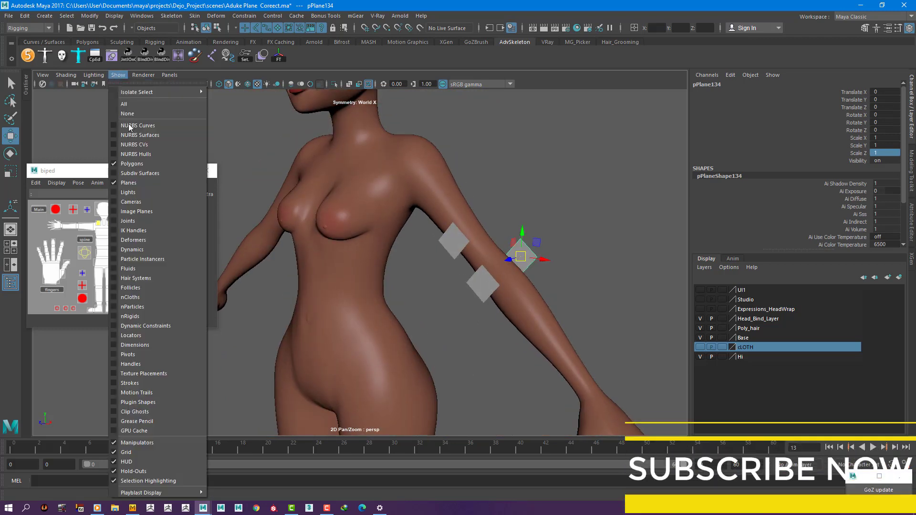
{"action": "left_click", "coordinate": [118, 221]}
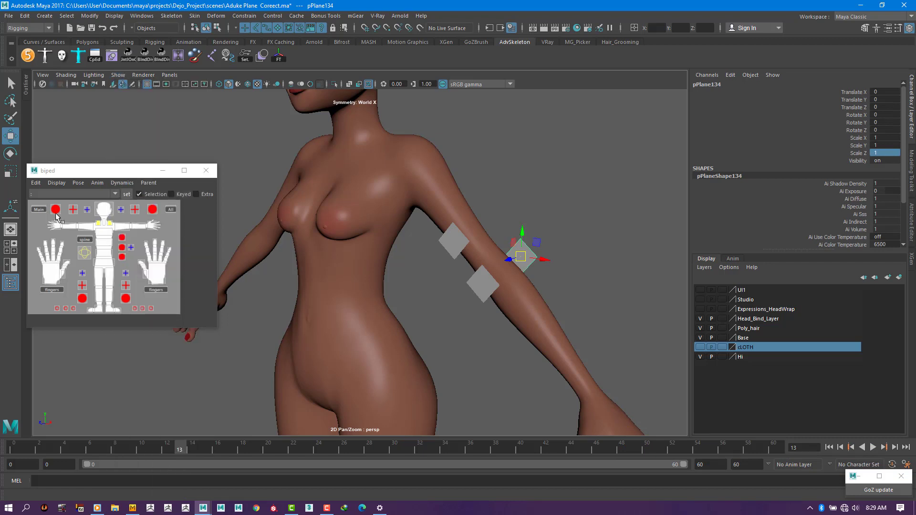
{"action": "left_click", "coordinate": [61, 181]}
{"action": "left_click", "coordinate": [68, 212]}
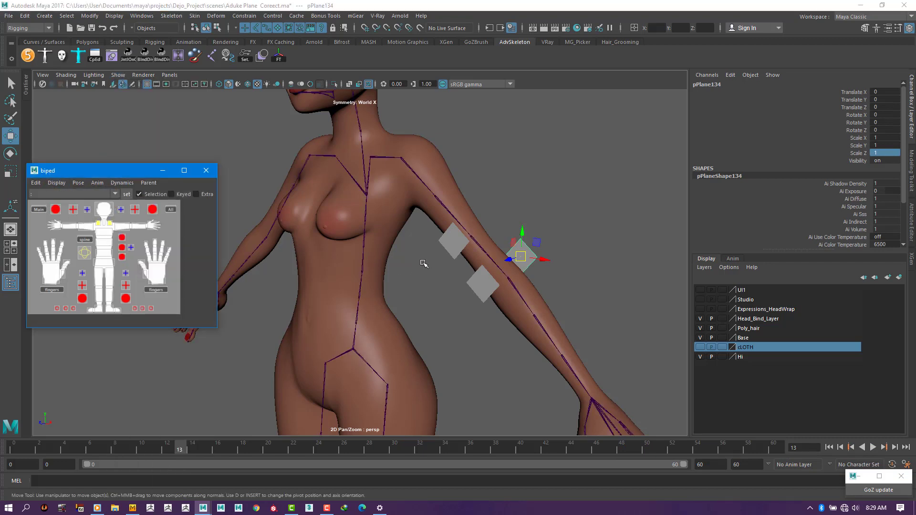
Move the front forearm plane down the arm by about 2.337, -2.715, 0.338 and run the FT tool on it.
{"action": "left_click_drag", "start_coordinate": [568, 267], "coordinate": [498, 299], "text": "alt"}
{"action": "left_click_drag", "start_coordinate": [454, 331], "coordinate": [517, 332], "text": "alt"}
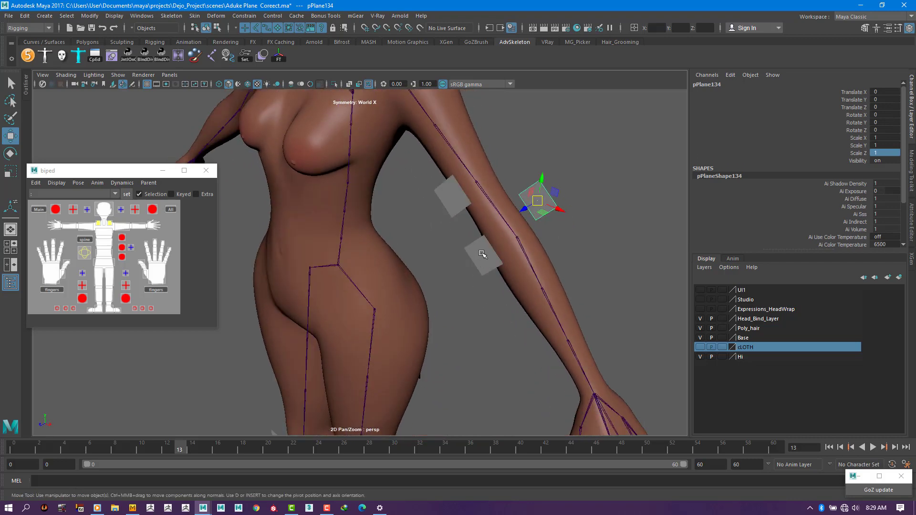
{"action": "left_click", "coordinate": [494, 263]}
{"action": "left_click_drag", "start_coordinate": [491, 258], "coordinate": [521, 321]}
{"action": "left_click_drag", "start_coordinate": [563, 296], "coordinate": [525, 306], "text": "alt"}
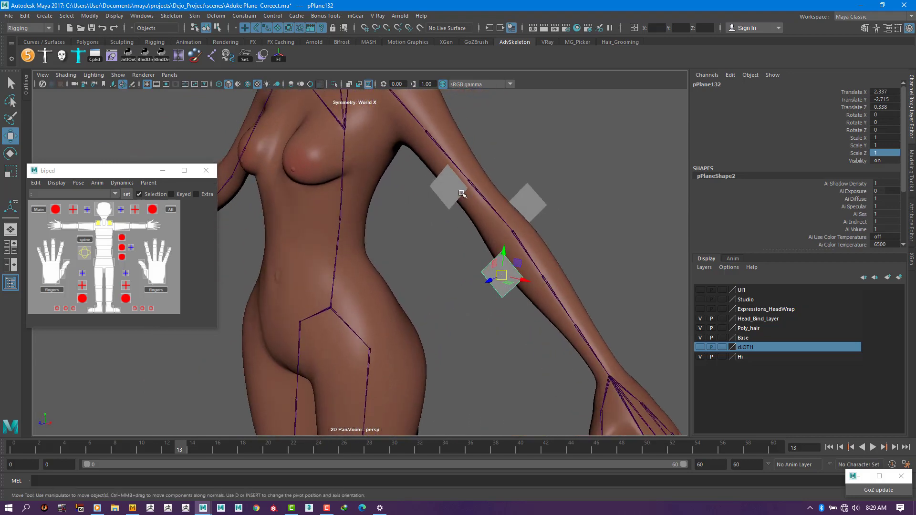
{"action": "left_click", "coordinate": [279, 58]}
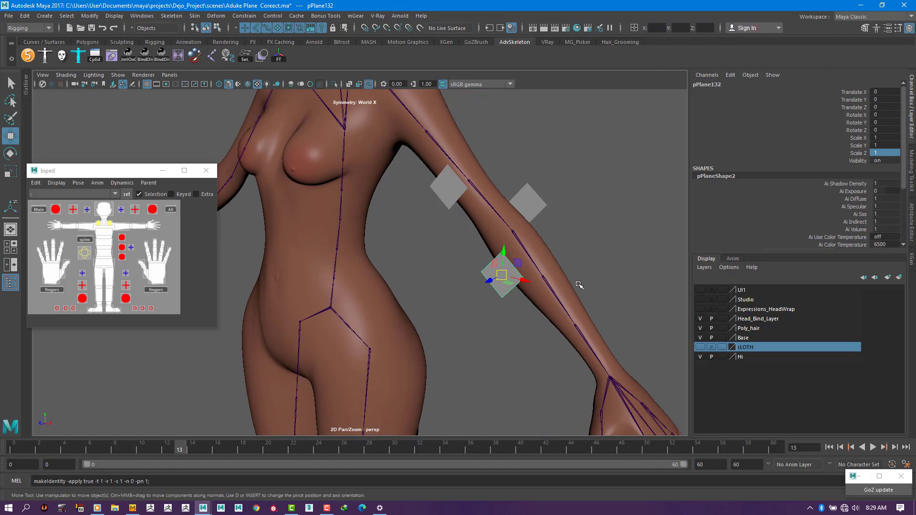
Parent the front forearm plane to the ElbowPart1_L joint.
{"action": "scroll", "coordinate": [514, 285], "scroll_direction": "up", "scroll_amount": 2}
{"action": "scroll", "coordinate": [478, 288], "scroll_direction": "down", "scroll_amount": 1}
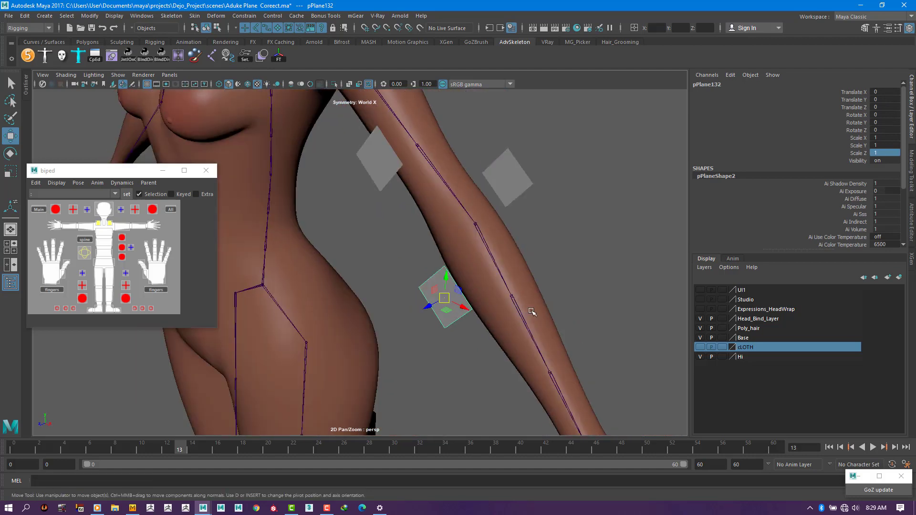
{"action": "left_click", "coordinate": [518, 308]}
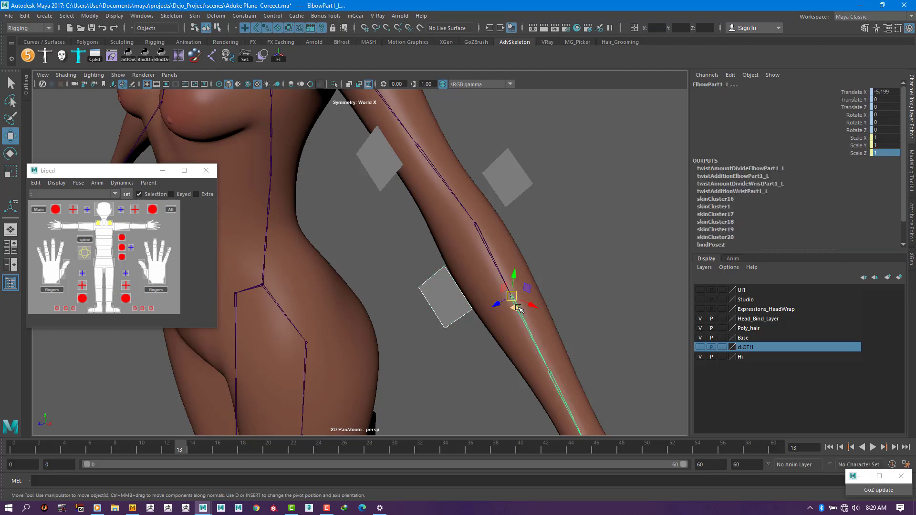
{"action": "key", "text": "p"}
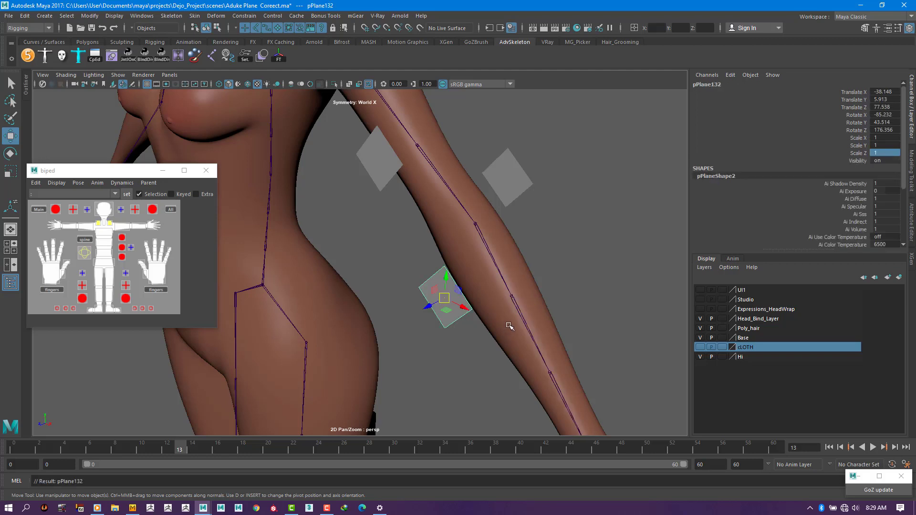
Parent the front upper-arm plane to the ShoulderPart2_L joint.
{"action": "left_click", "coordinate": [389, 174]}
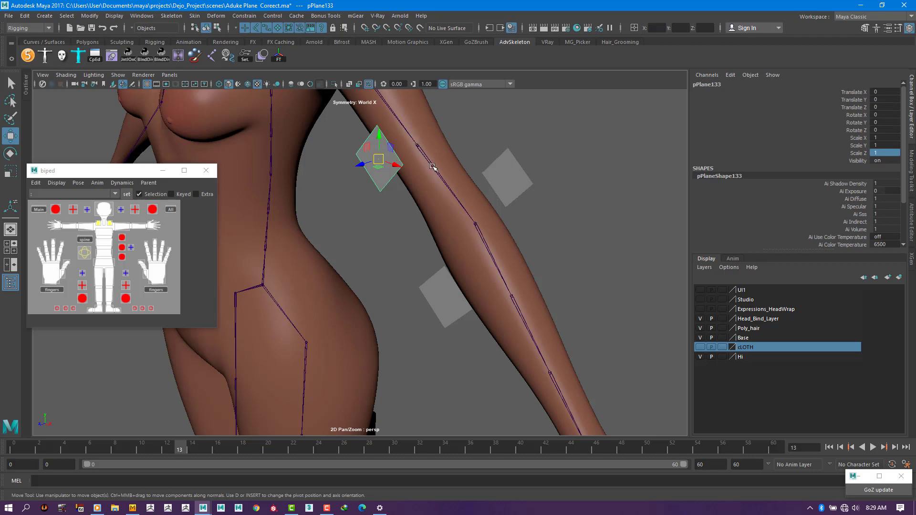
{"action": "left_click", "coordinate": [432, 167]}
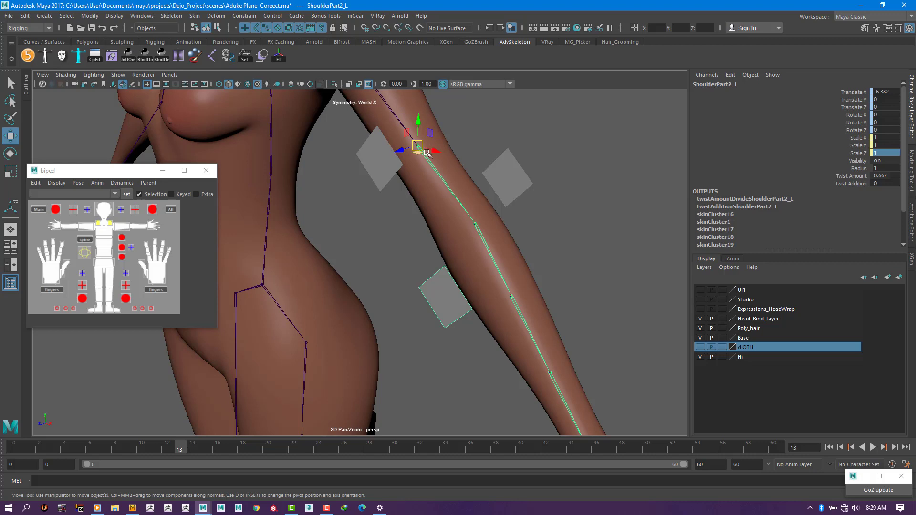
{"action": "key", "text": "p"}
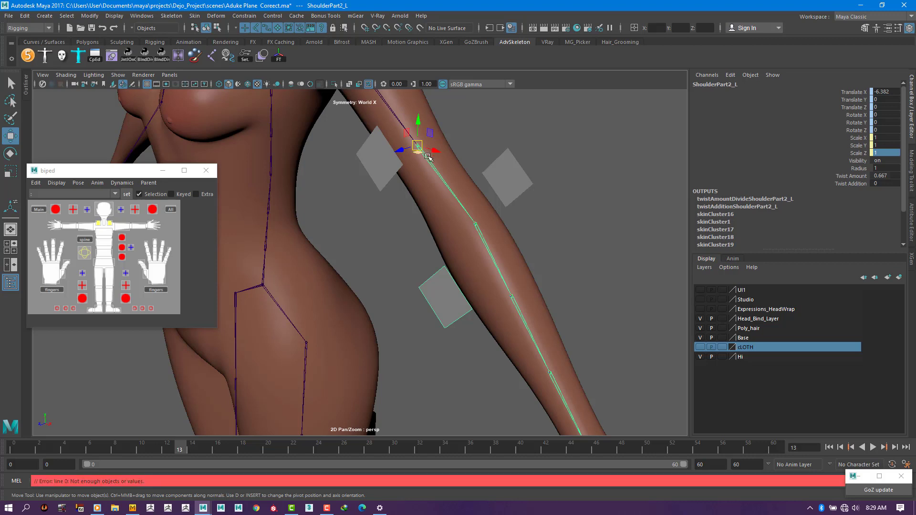
{"action": "left_click", "coordinate": [400, 171]}
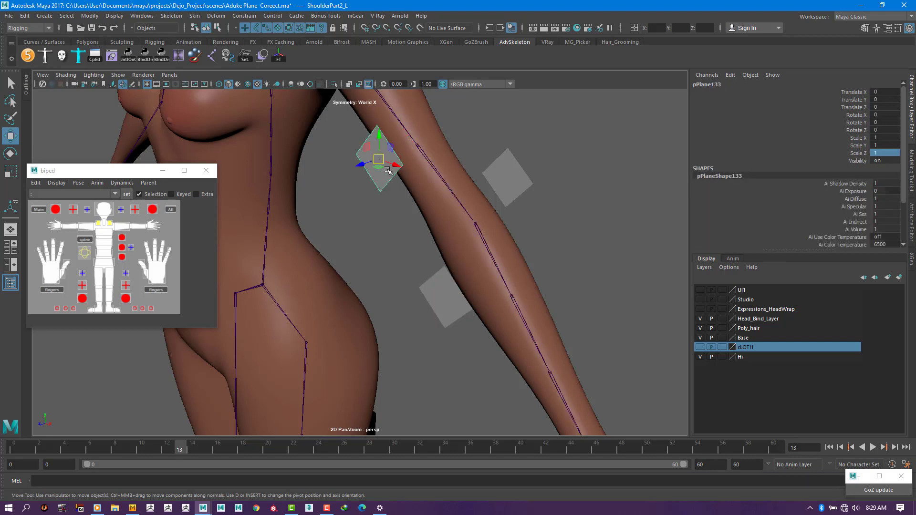
{"action": "left_click", "coordinate": [427, 178], "text": "shift"}
{"action": "key", "text": "p"}
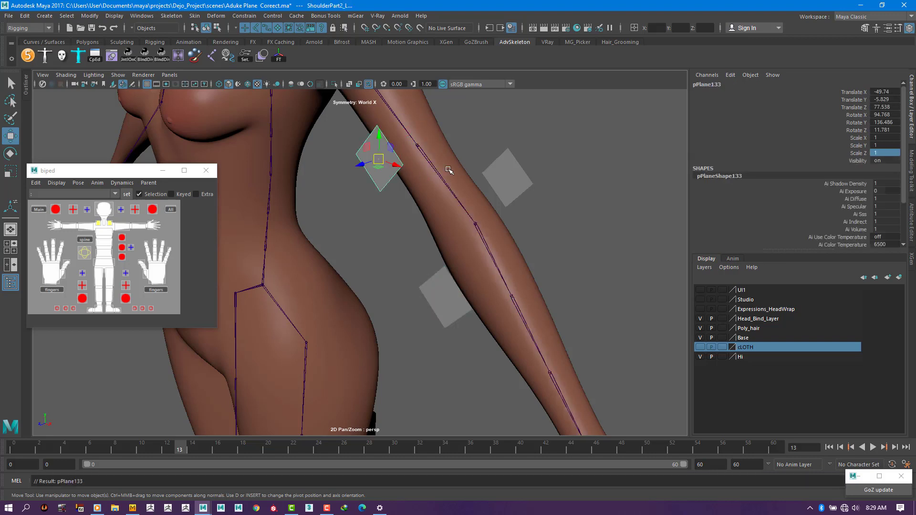
Parent the plane behind the left elbow to the Elbow_L joint and clear the selection.
{"action": "left_click", "coordinate": [516, 174]}
{"action": "left_click_drag", "start_coordinate": [506, 221], "coordinate": [482, 248], "text": "alt"}
{"action": "left_click", "coordinate": [466, 257]}
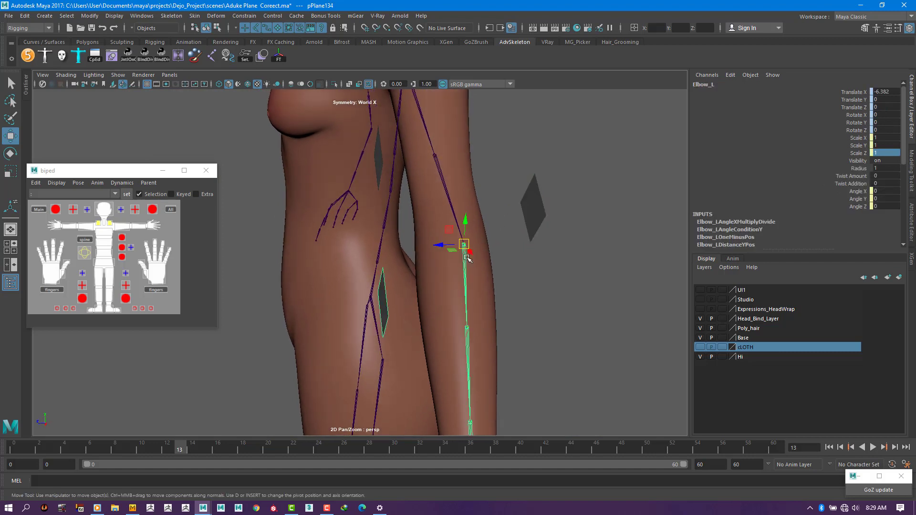
{"action": "key", "text": "p"}
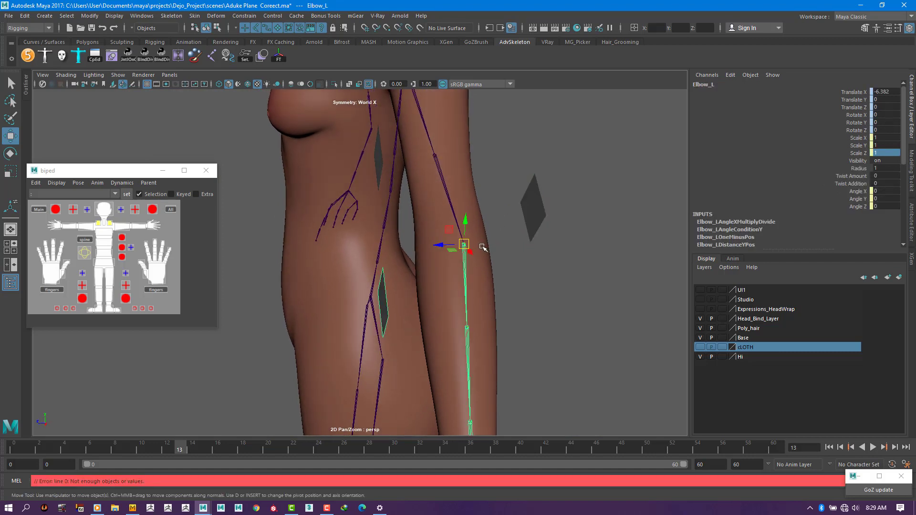
{"action": "left_click", "coordinate": [525, 209]}
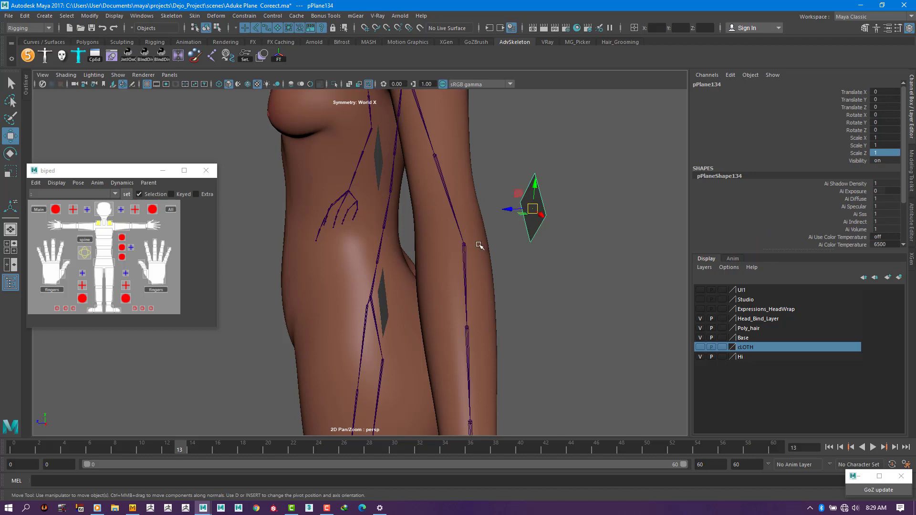
{"action": "left_click", "coordinate": [466, 256]}
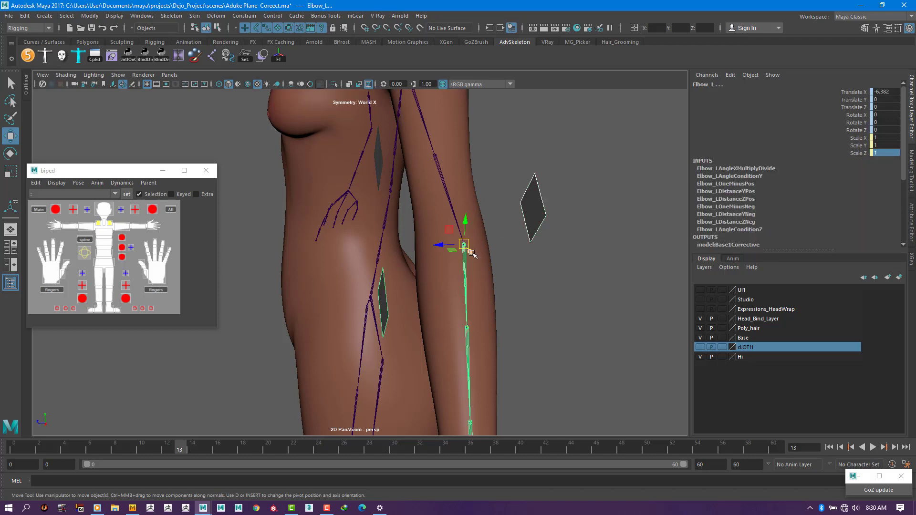
{"action": "key", "text": "p"}
{"action": "left_click", "coordinate": [540, 255]}
Test the left elbow bend by rotating FKElbow_L about 17.368 on Z, and undo the rotation.
{"action": "scroll", "coordinate": [517, 277], "scroll_direction": "down", "scroll_amount": 2}
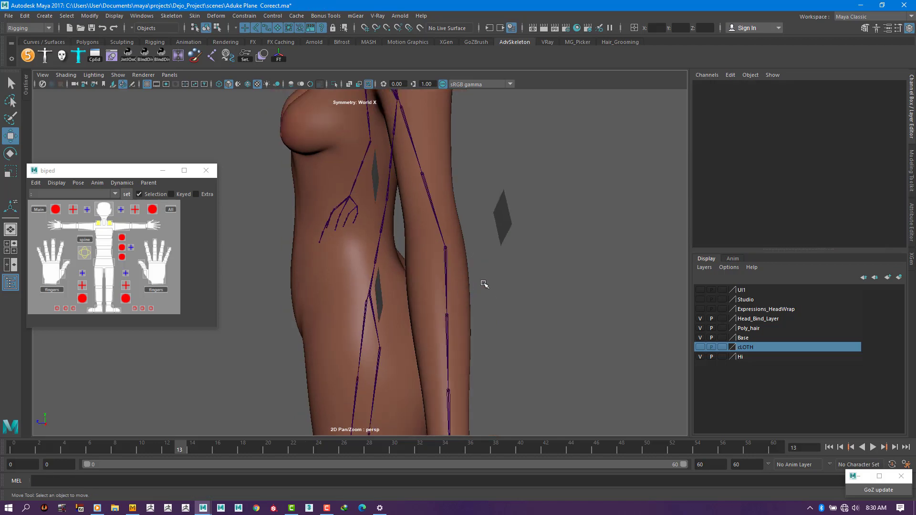
{"action": "scroll", "coordinate": [484, 284], "scroll_direction": "down", "scroll_amount": 3}
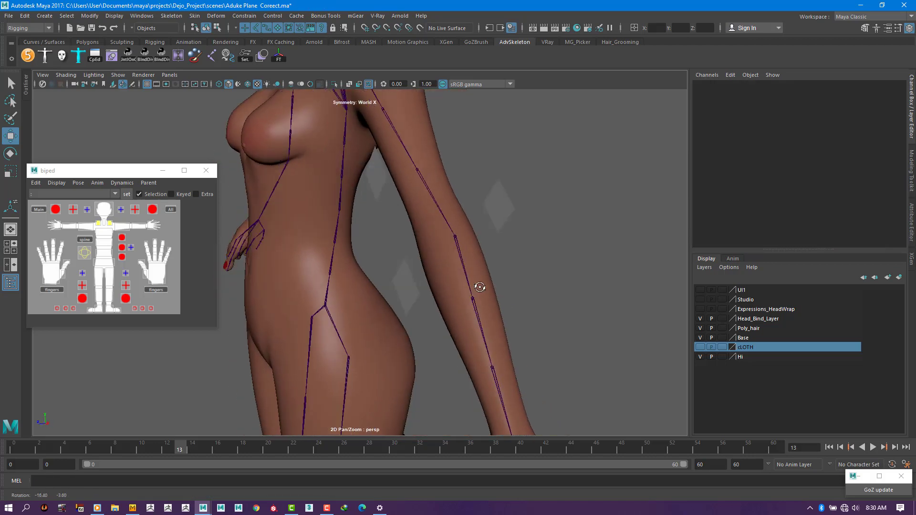
{"action": "left_click", "coordinate": [142, 225]}
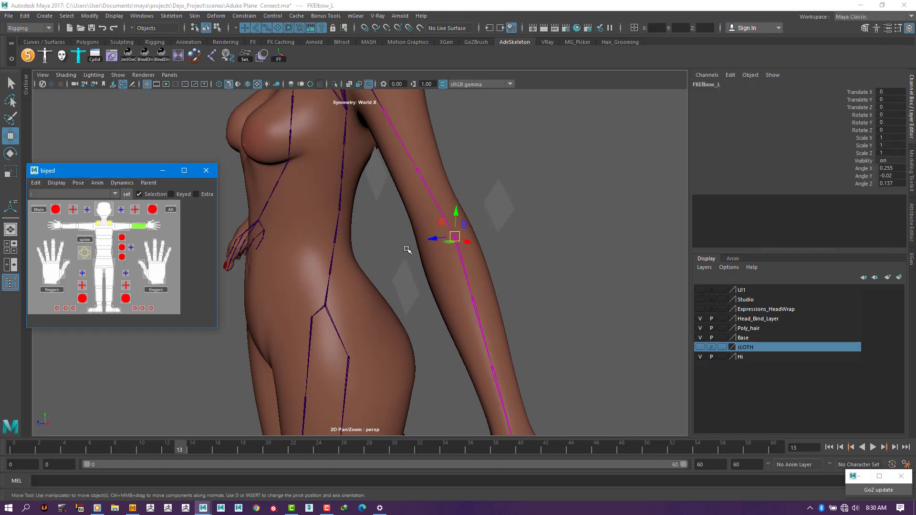
{"action": "left_click", "coordinate": [861, 129]}
{"action": "key", "text": "e"}
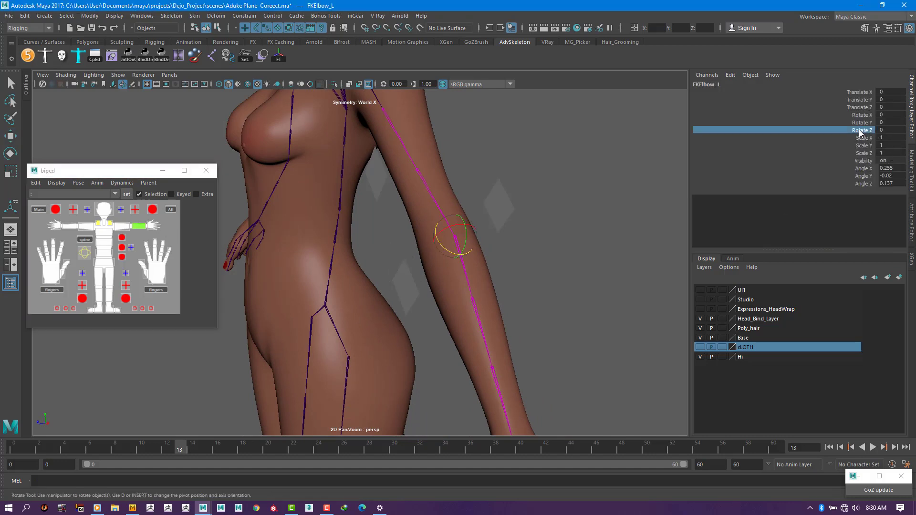
{"action": "middle_click_drag", "start_coordinate": [594, 290], "coordinate": [551, 282]}
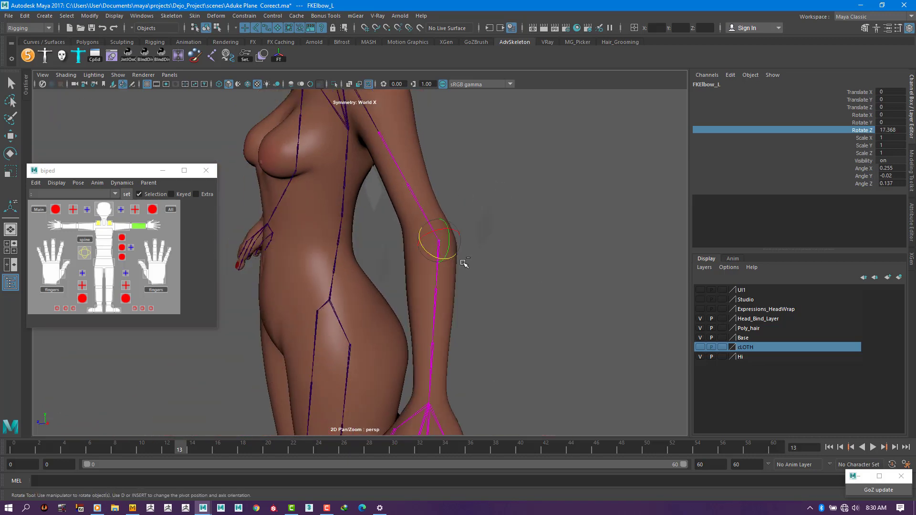
{"action": "key", "text": "ctrl+z"}
{"action": "left_click_drag", "start_coordinate": [542, 257], "coordinate": [520, 276], "text": "alt"}
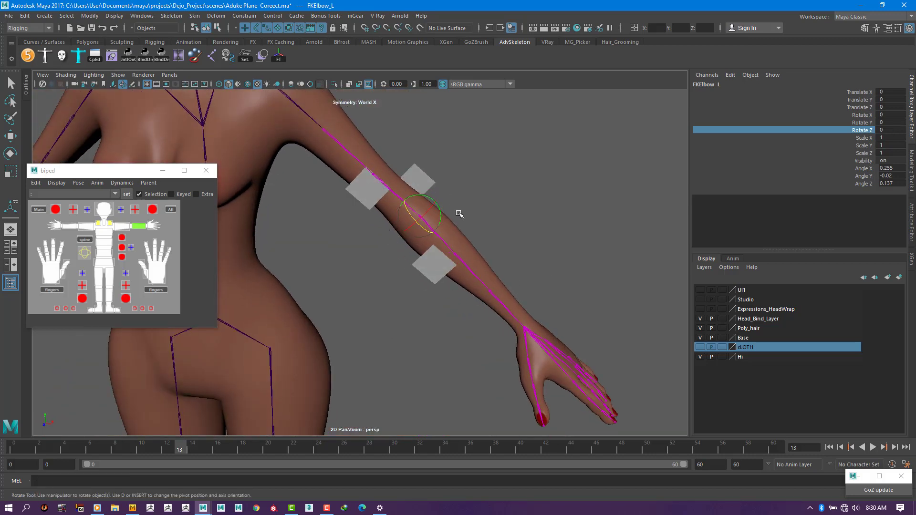
{"action": "left_click_drag", "start_coordinate": [474, 297], "coordinate": [454, 285], "text": "alt"}
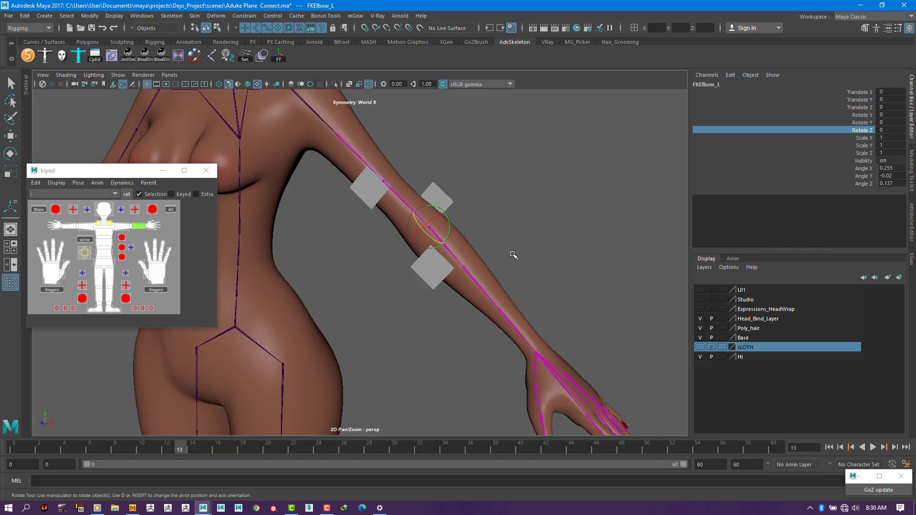
{"action": "left_click_drag", "start_coordinate": [511, 256], "coordinate": [466, 261], "text": "alt"}
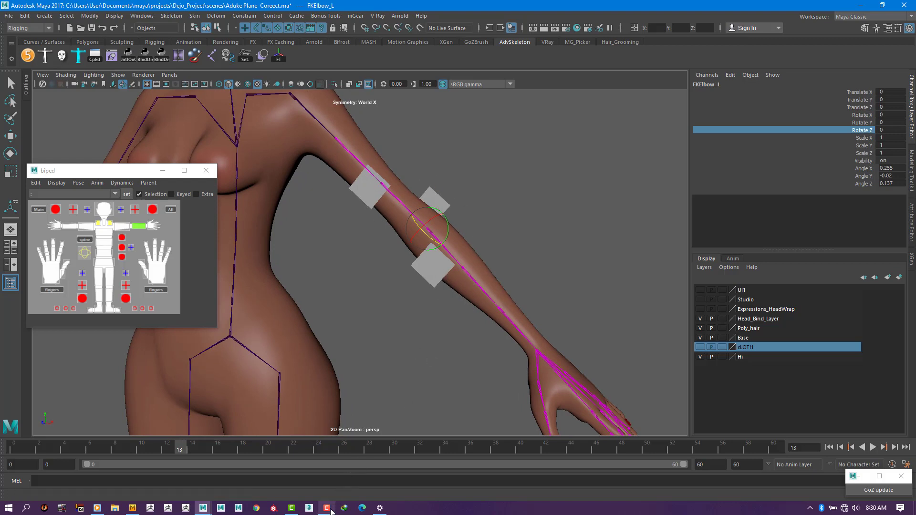
{"action": "left_click", "coordinate": [327, 507]}
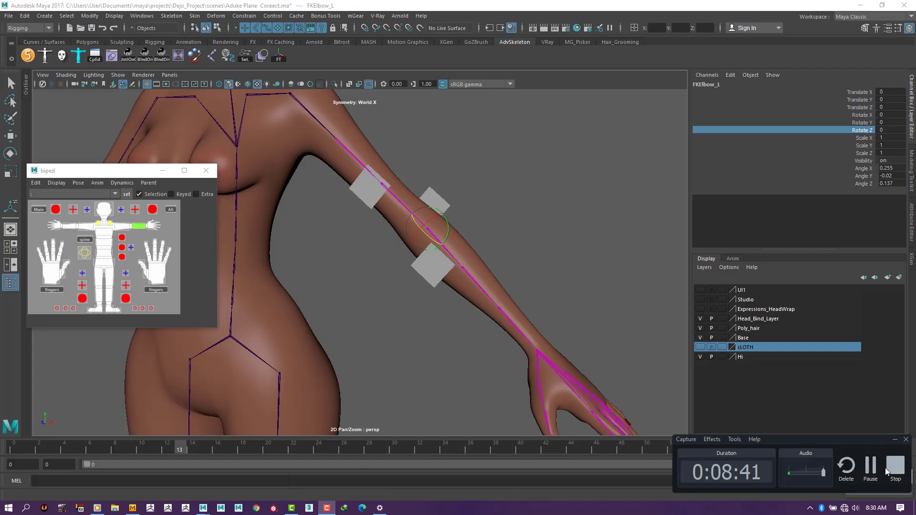